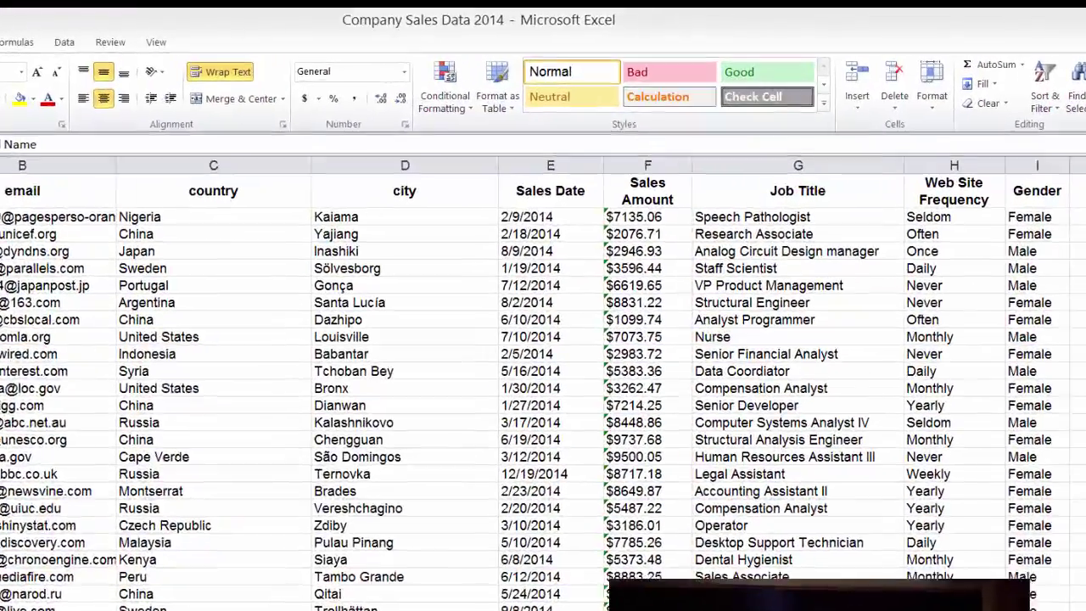
Step: Insert a new column between Sales Date and Sales Amount and give it the header "Sales Month"
left_click(670, 133)
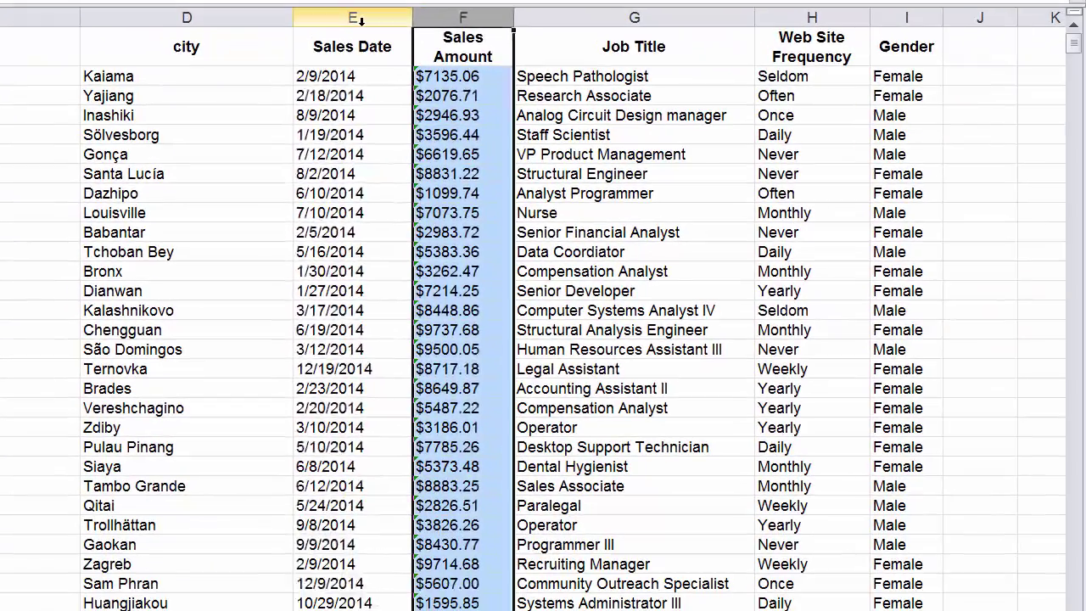
left_click(359, 18)
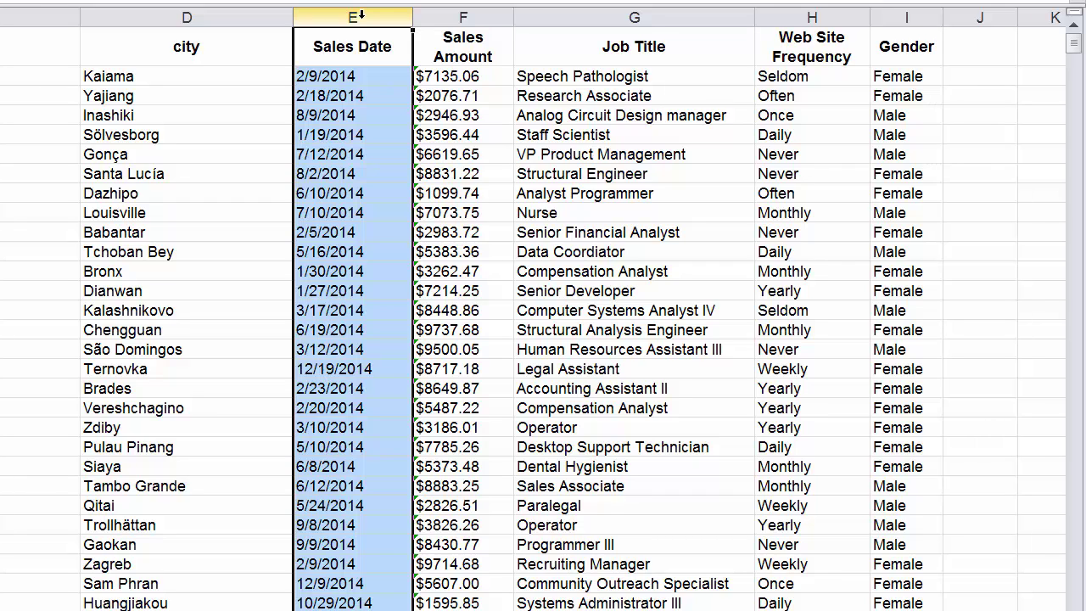
left_click(446, 17)
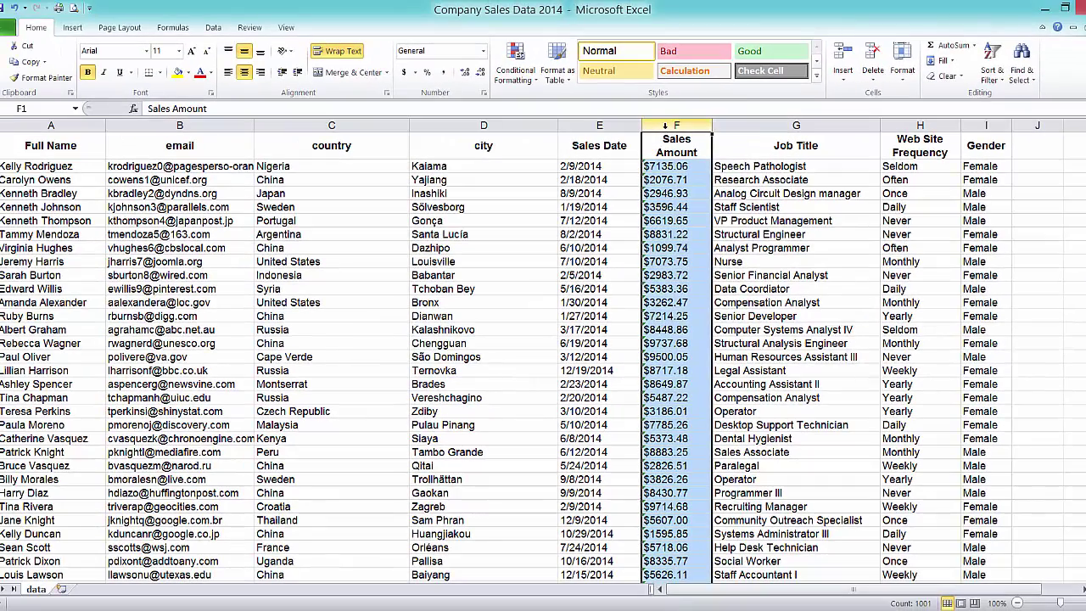
right_click(450, 17)
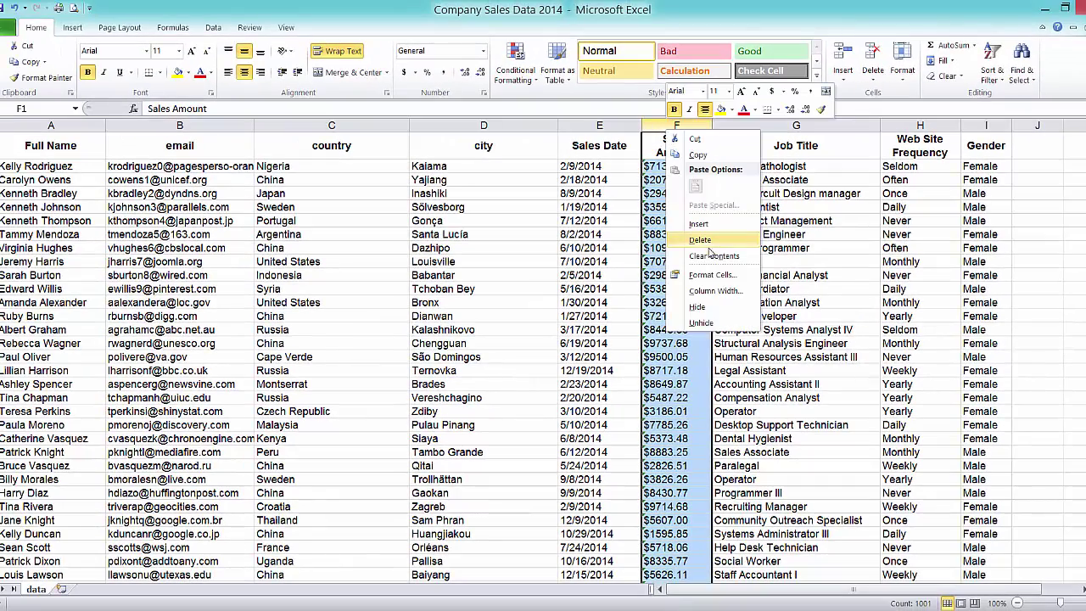
left_click(698, 224)
left_click(653, 157)
type("Sa")
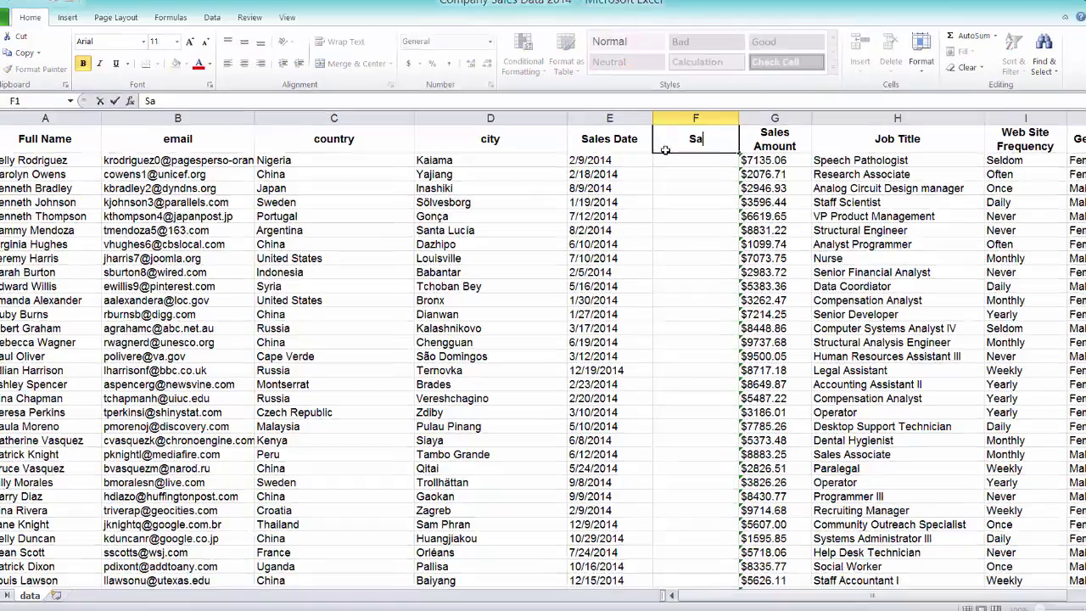
type("les Month")
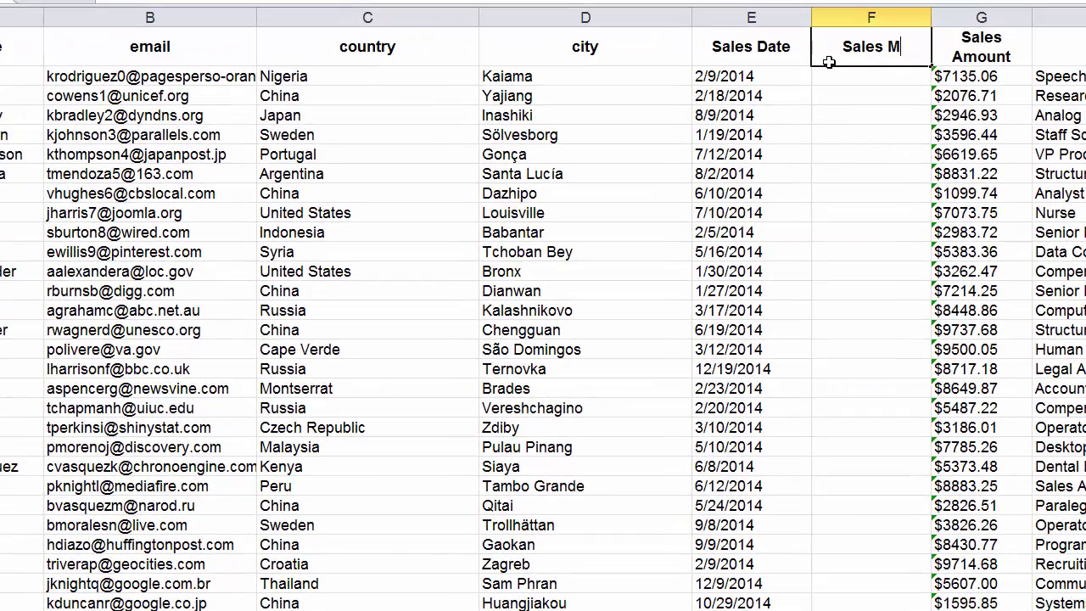
key("Return")
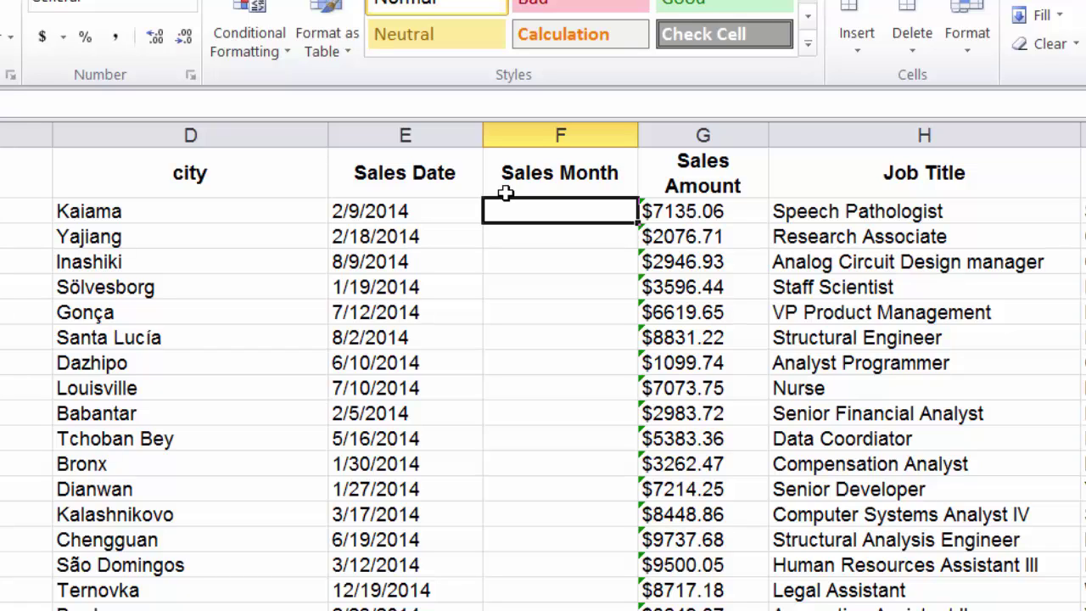
Step: Enter the formula =month(E2) in cell F2 to extract the month from the first sales date
type("=")
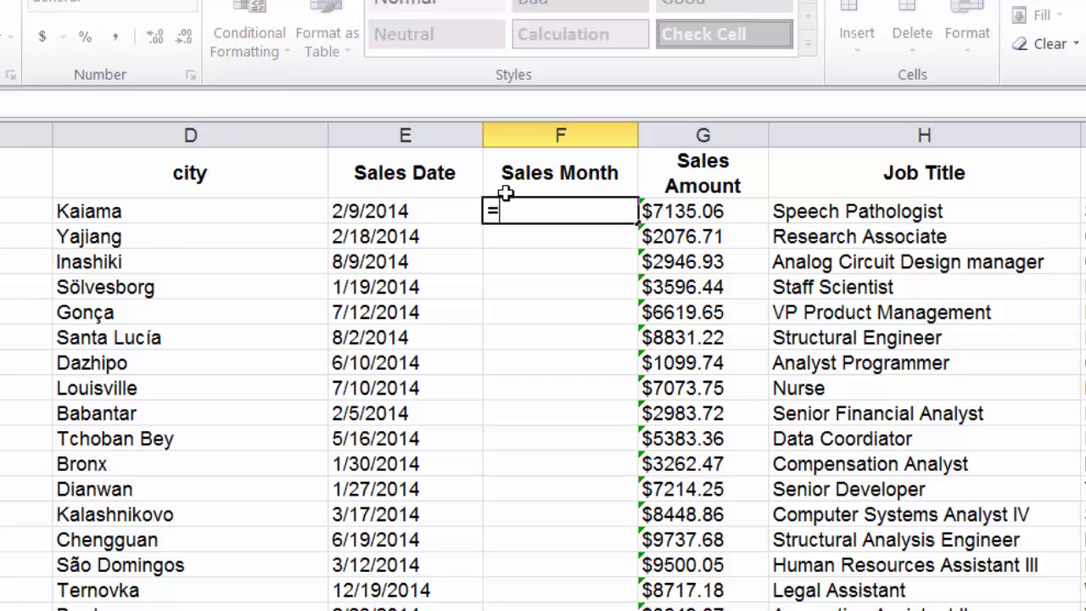
type("k")
key("BackSpace")
type("monm")
key("BackSpace")
type("th")
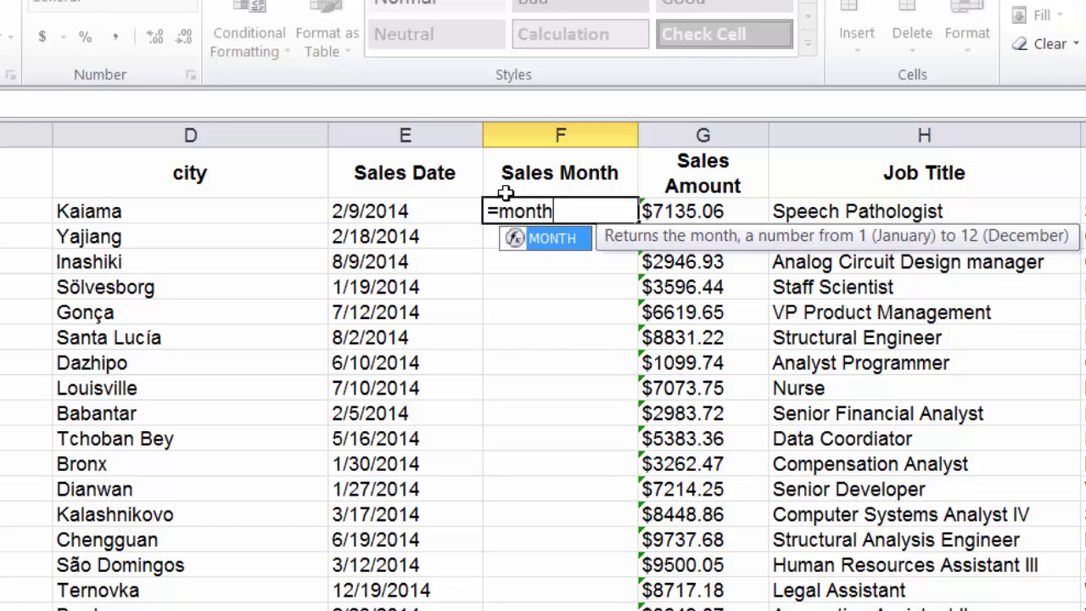
type("(")
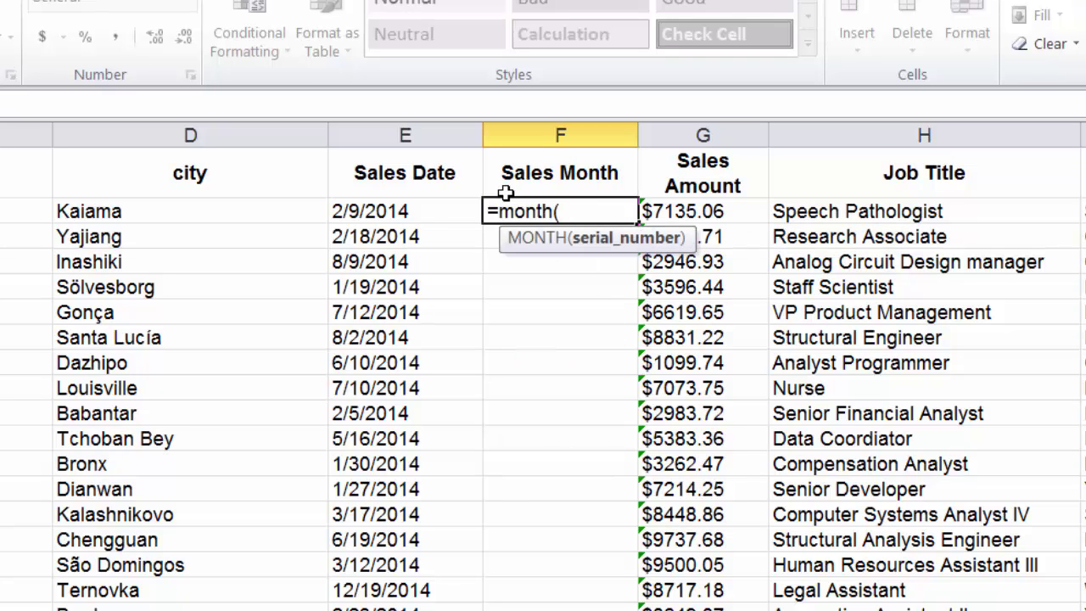
left_click(457, 207)
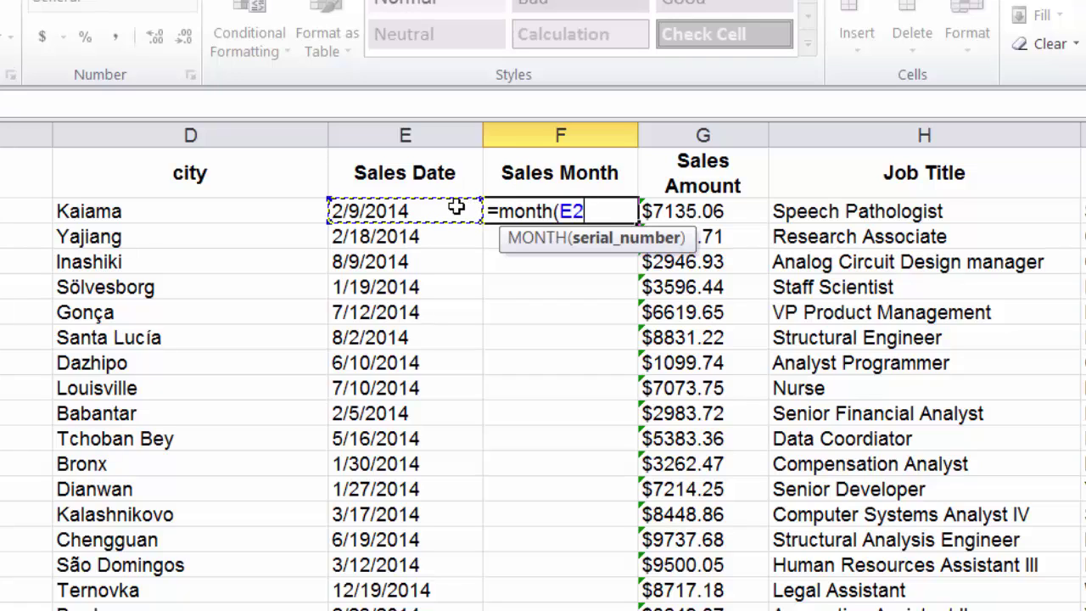
type(")")
key("Return")
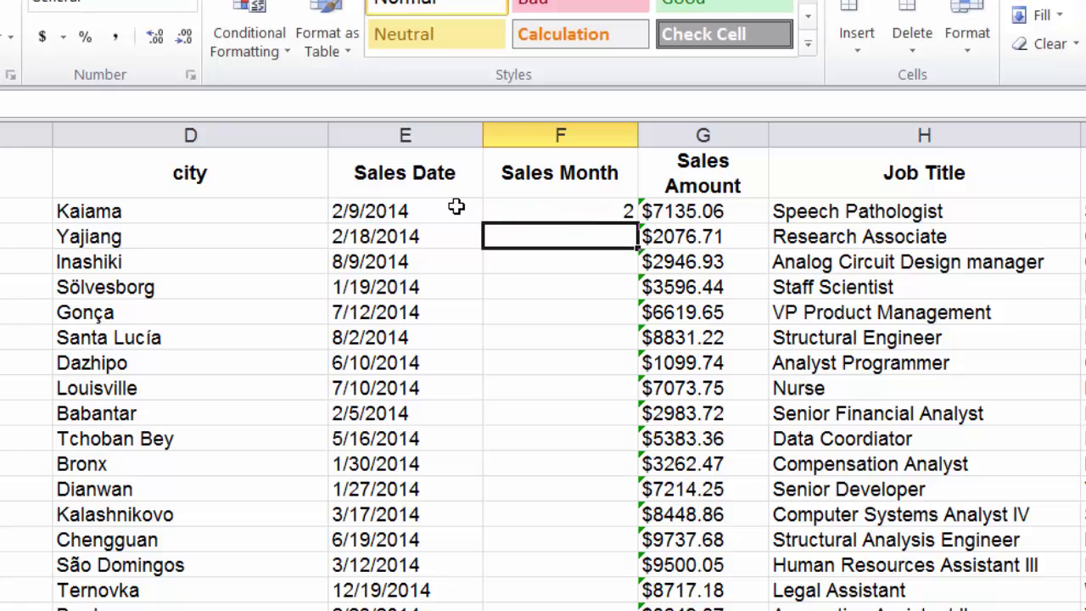
Step: Fill the month formula from F2 down to the last data row, and narrow the Sales Month column
left_click(547, 212)
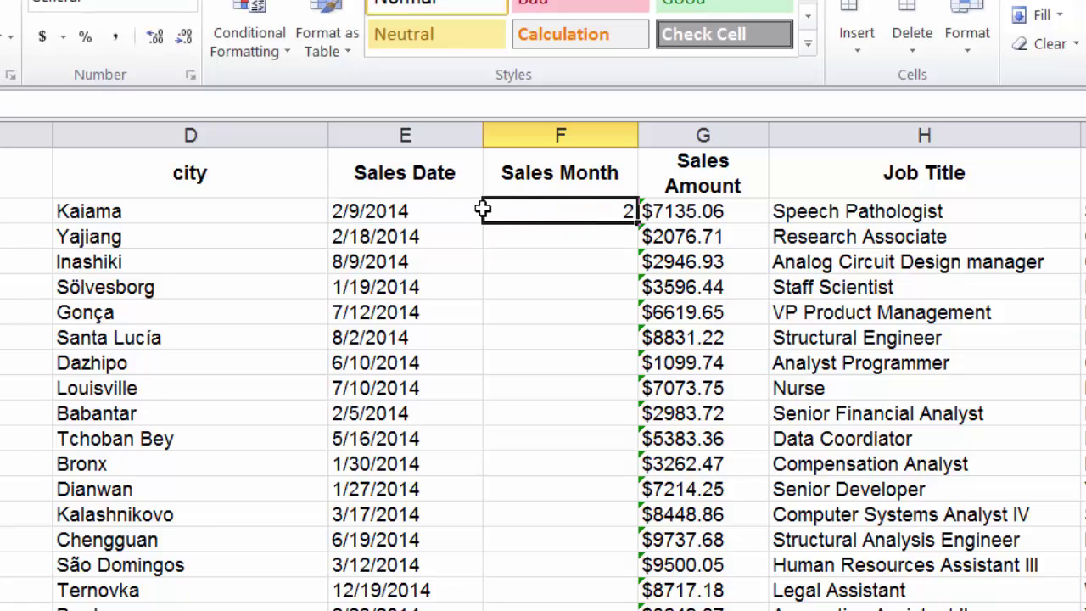
left_click(422, 212)
left_click(541, 214)
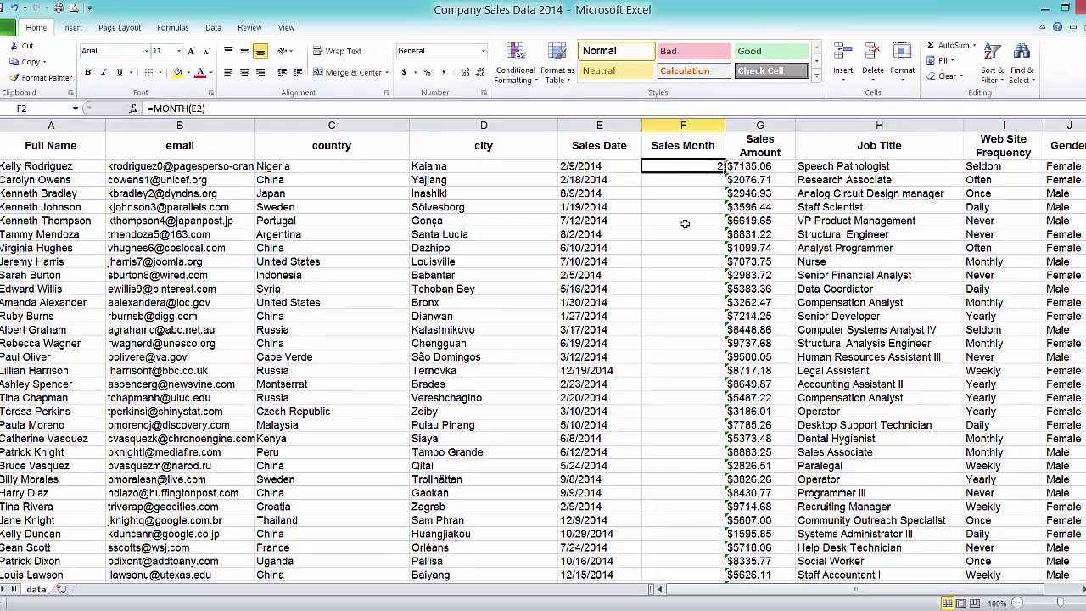
key("ctrl+End")
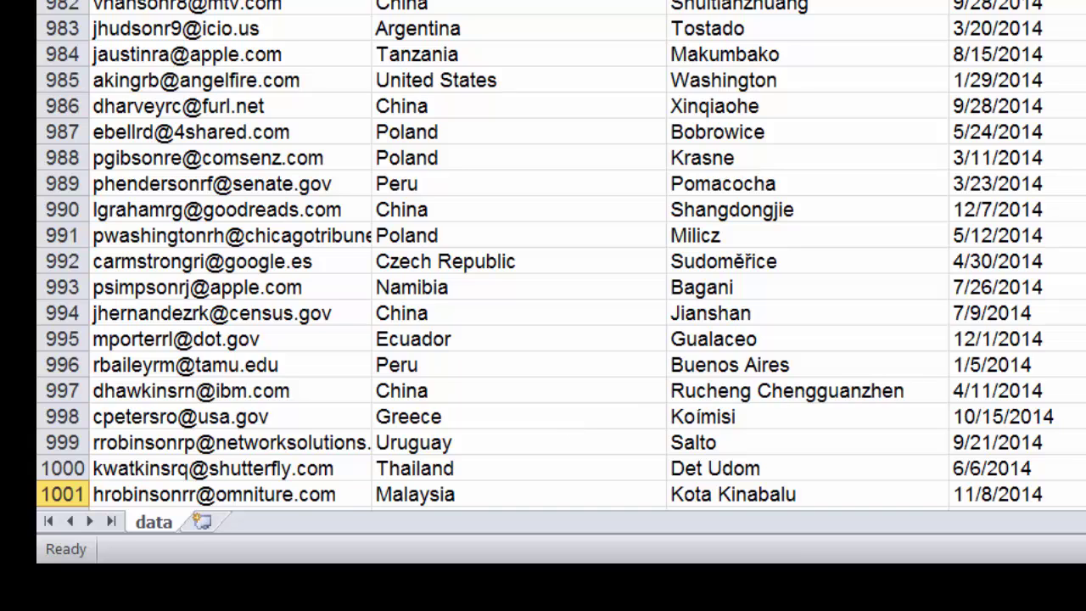
key("ctrl+Home")
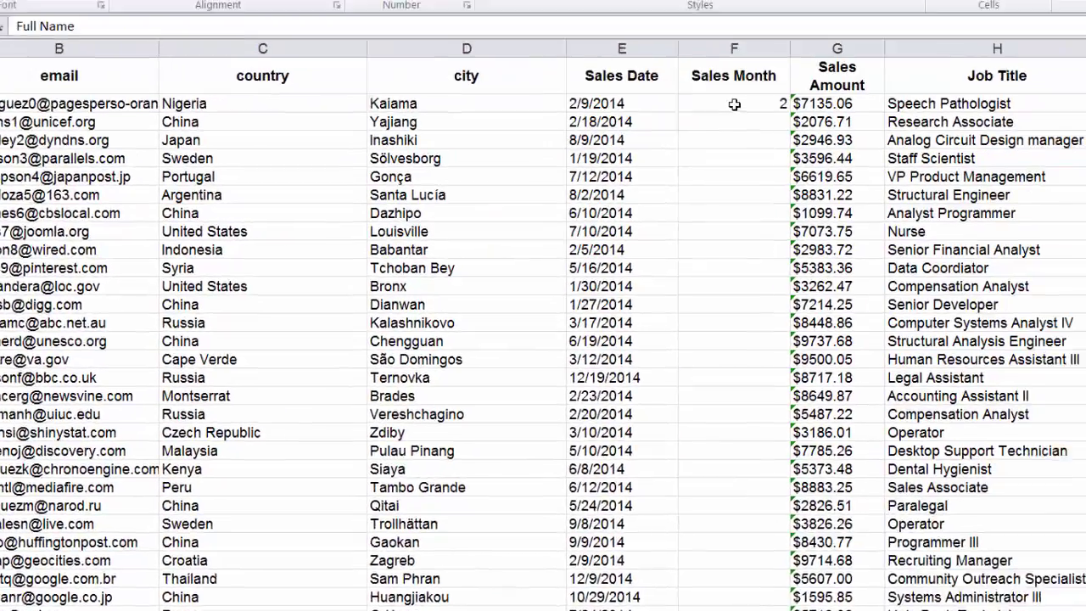
left_click(574, 200)
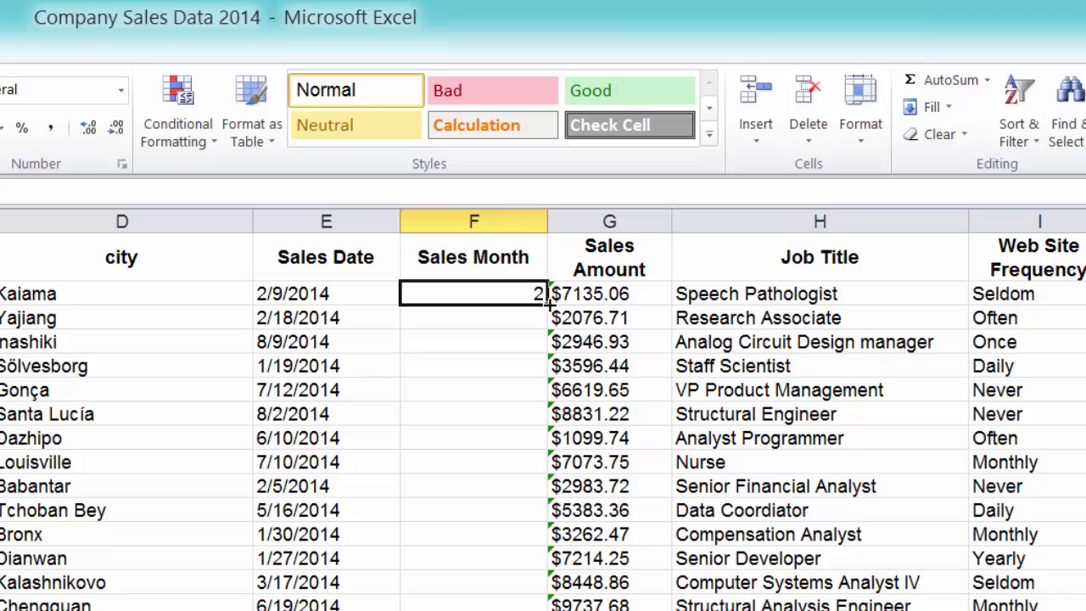
double_click(547, 303)
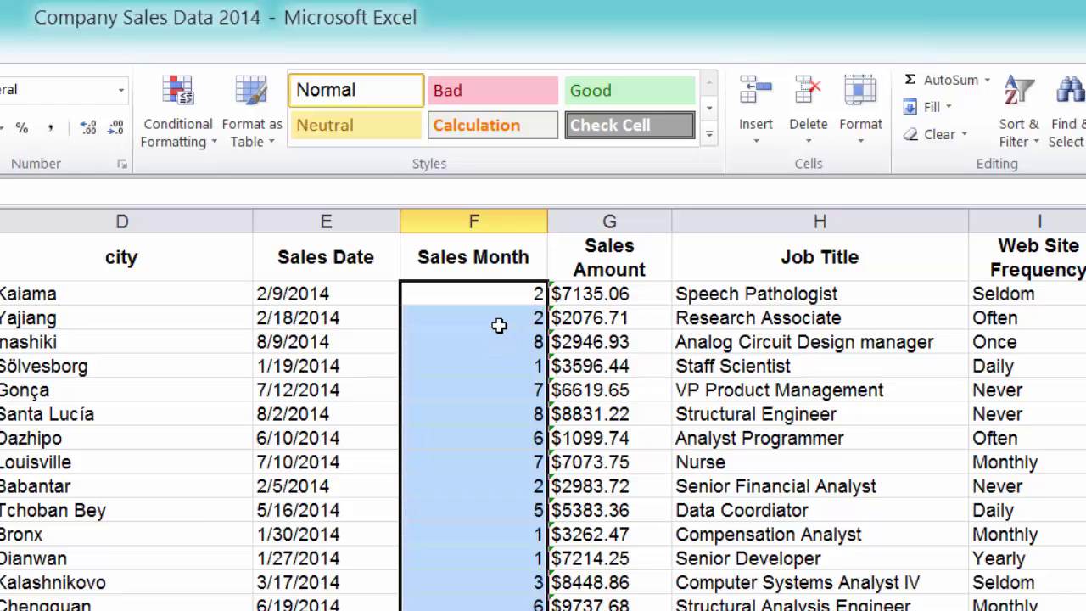
scroll(543, 424, "down", 20)
scroll(543, 424, "up", 20)
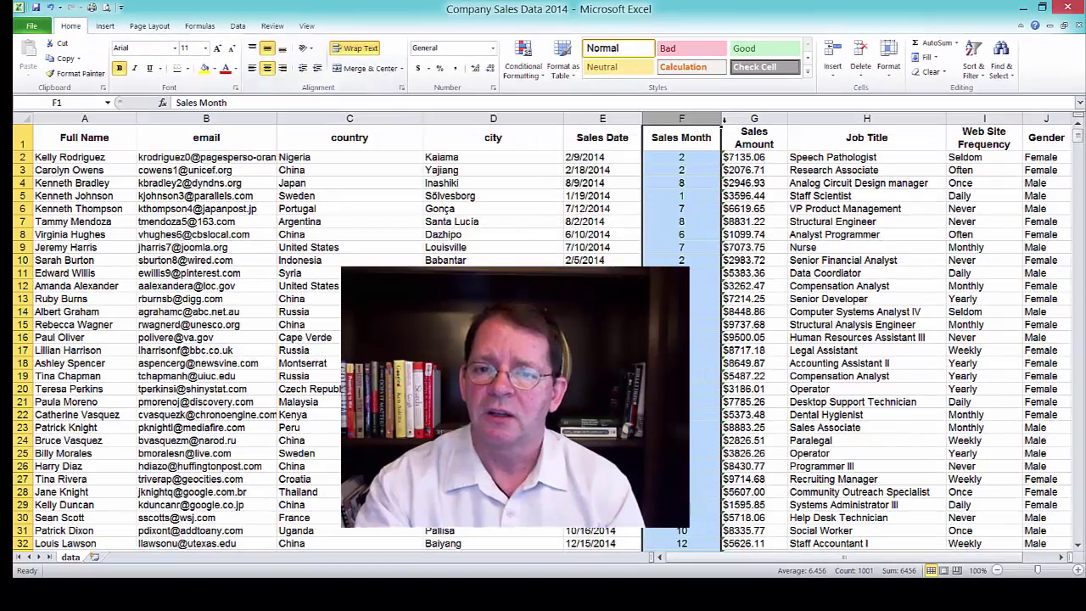
left_click_drag(721, 119, 703, 126)
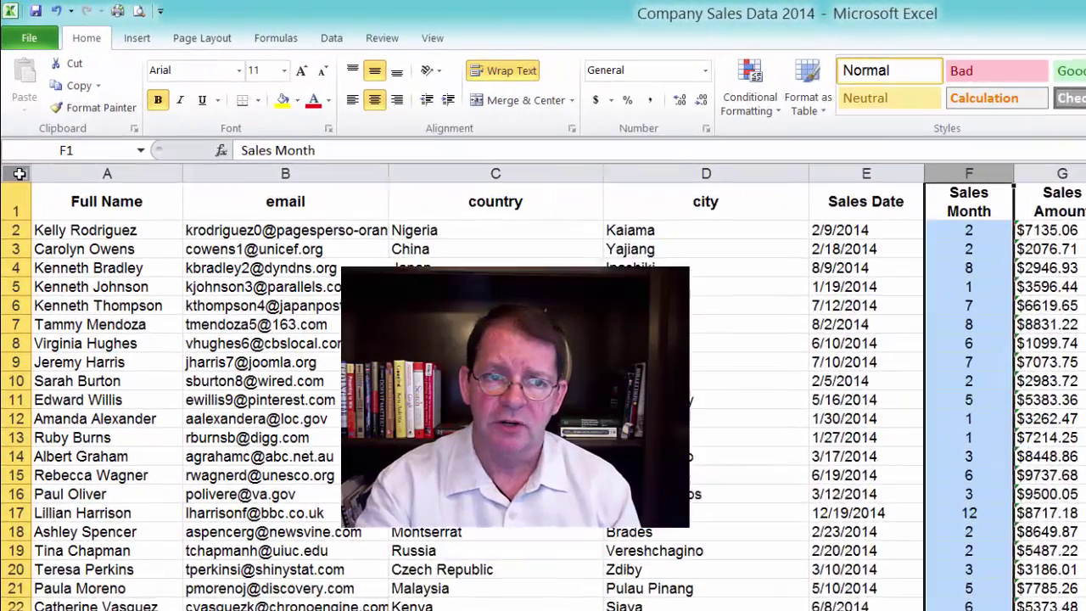
Step: Select the entire data sheet and create a PivotTable from it on a new worksheet
left_click(19, 173)
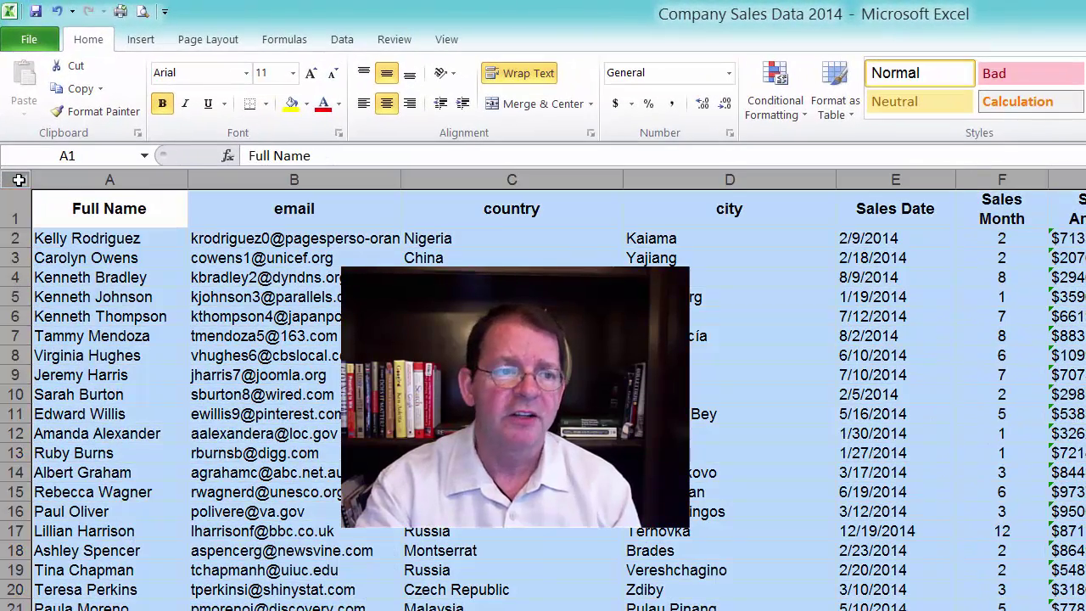
left_click(141, 39)
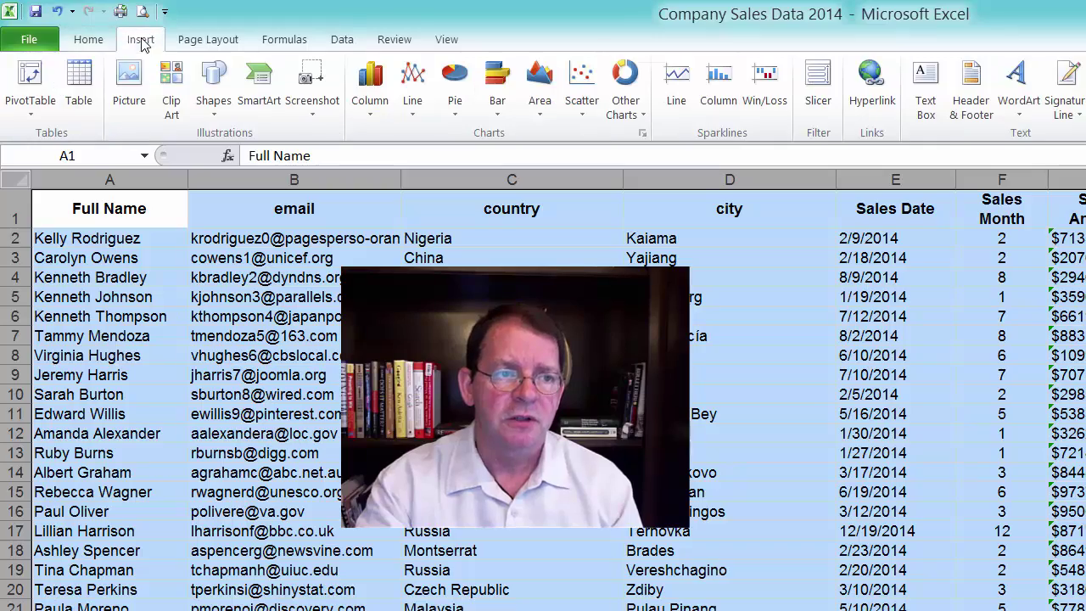
left_click(29, 81)
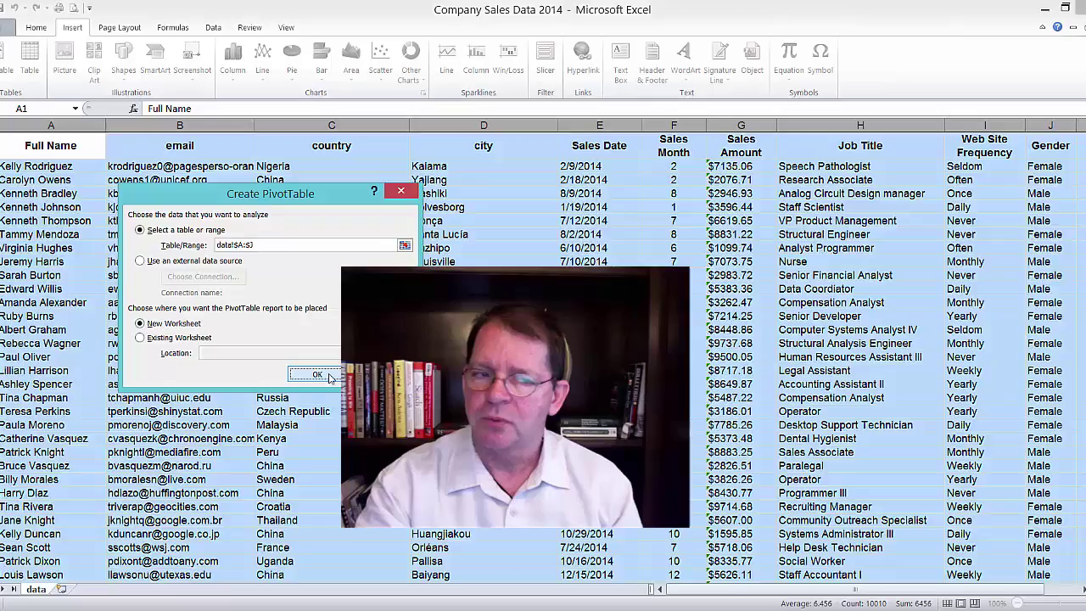
left_click(475, 500)
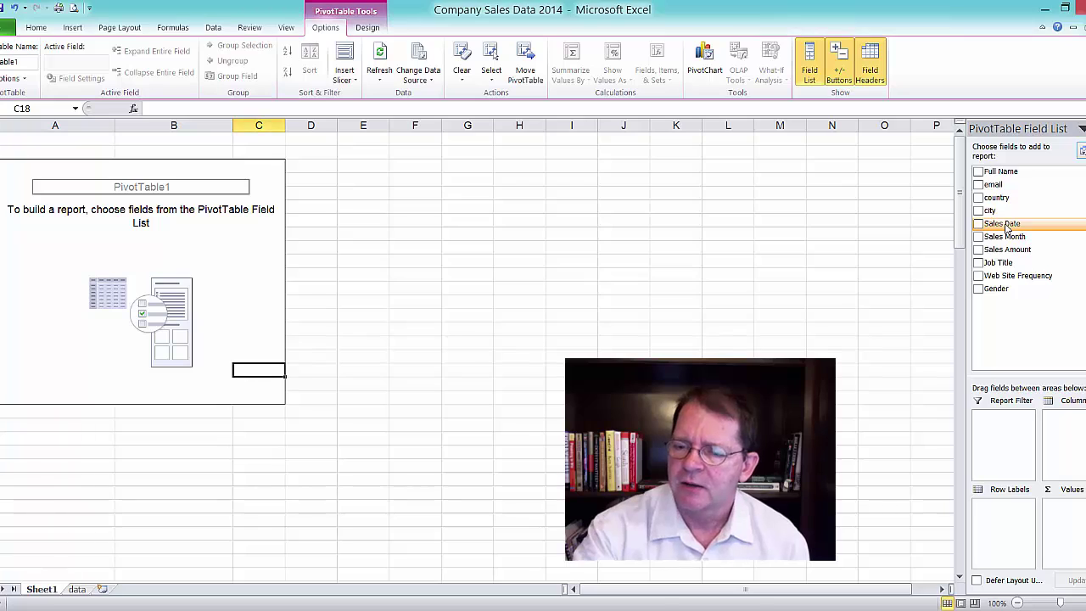
Step: Add Sales Date to the PivotTable's row labels and Sales Amount to its values
left_click_drag(1006, 227, 1009, 510)
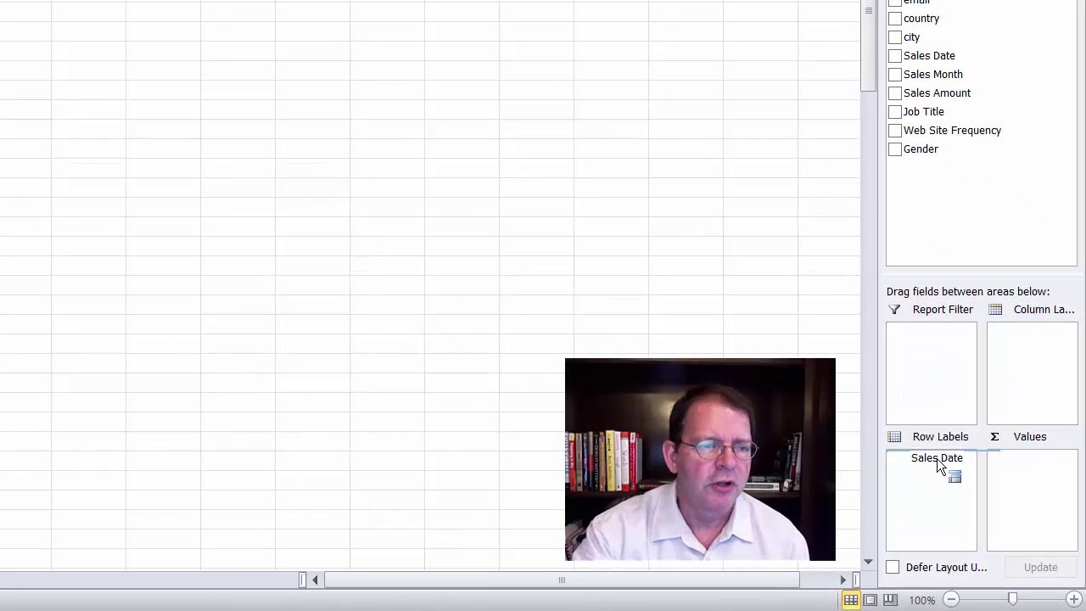
left_click_drag(940, 466, 937, 458)
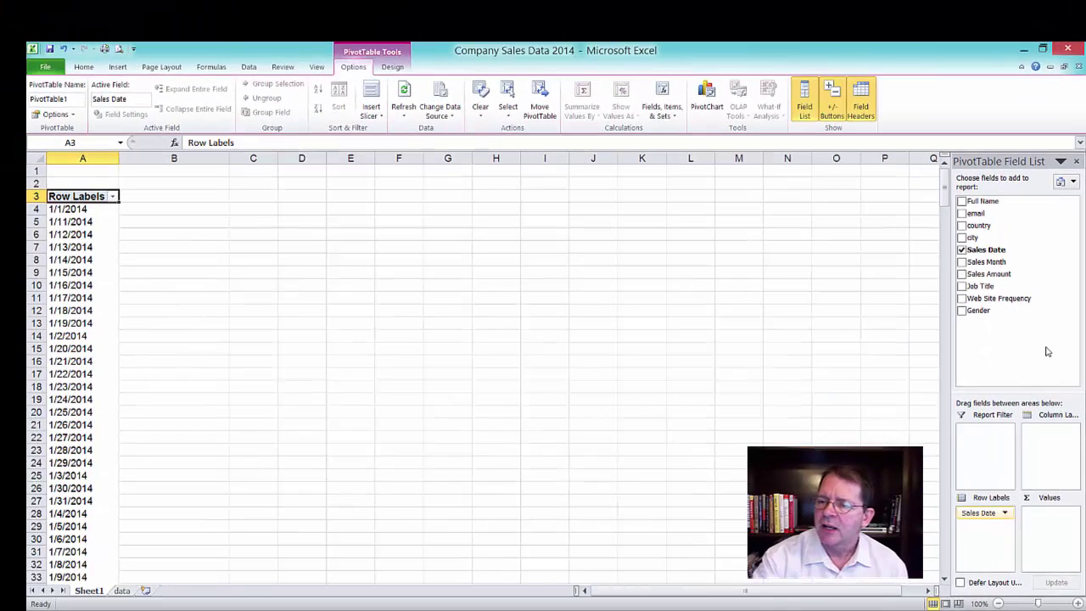
left_click_drag(1001, 276, 1058, 520)
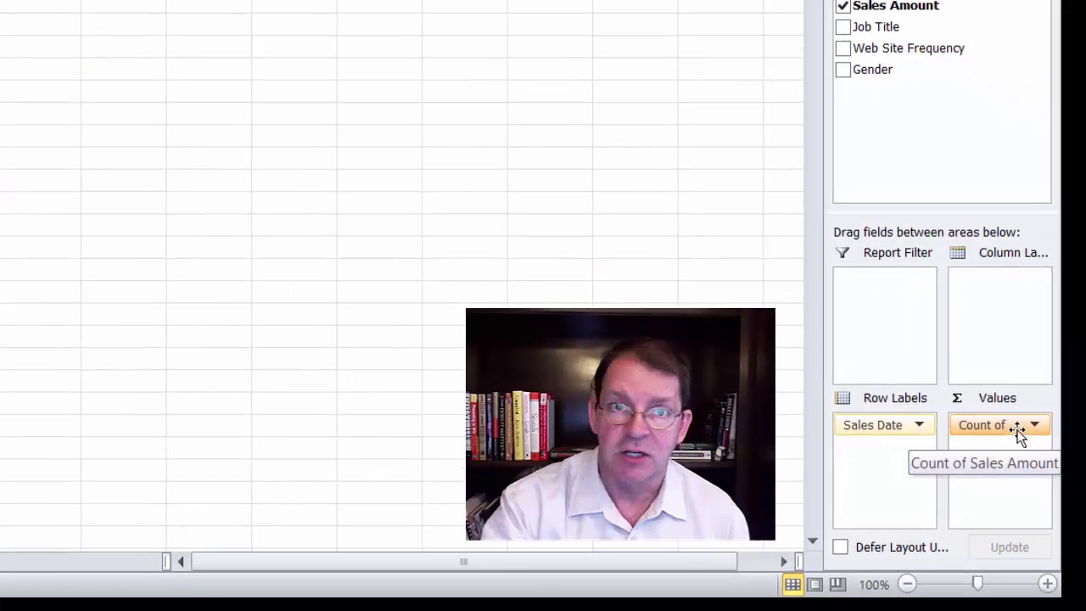
Step: Change the Sales Amount value field to be summarized by Sum
left_click(1019, 428)
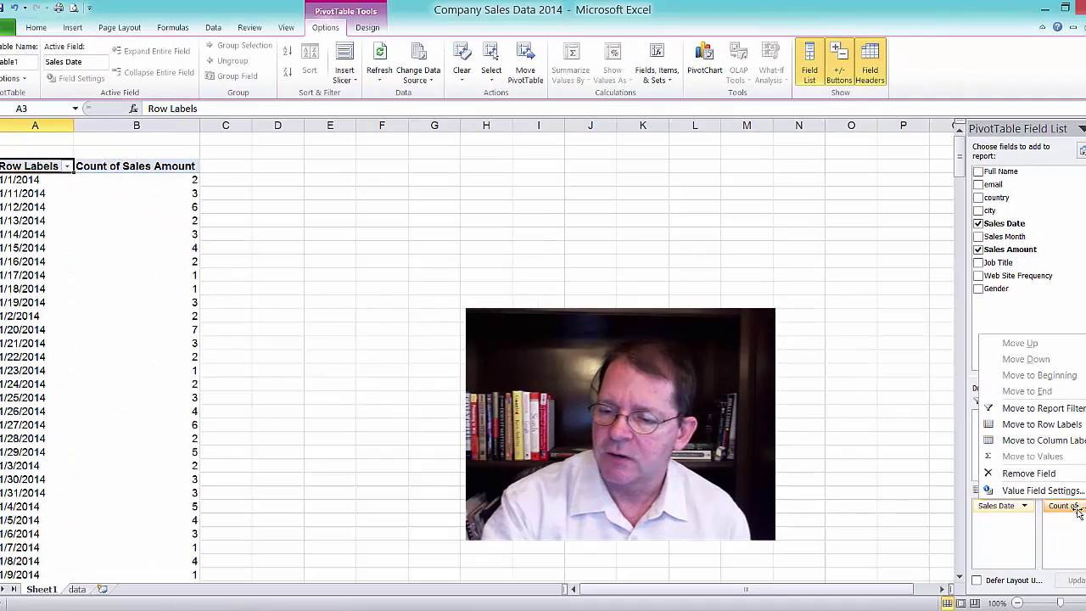
left_click(1047, 493)
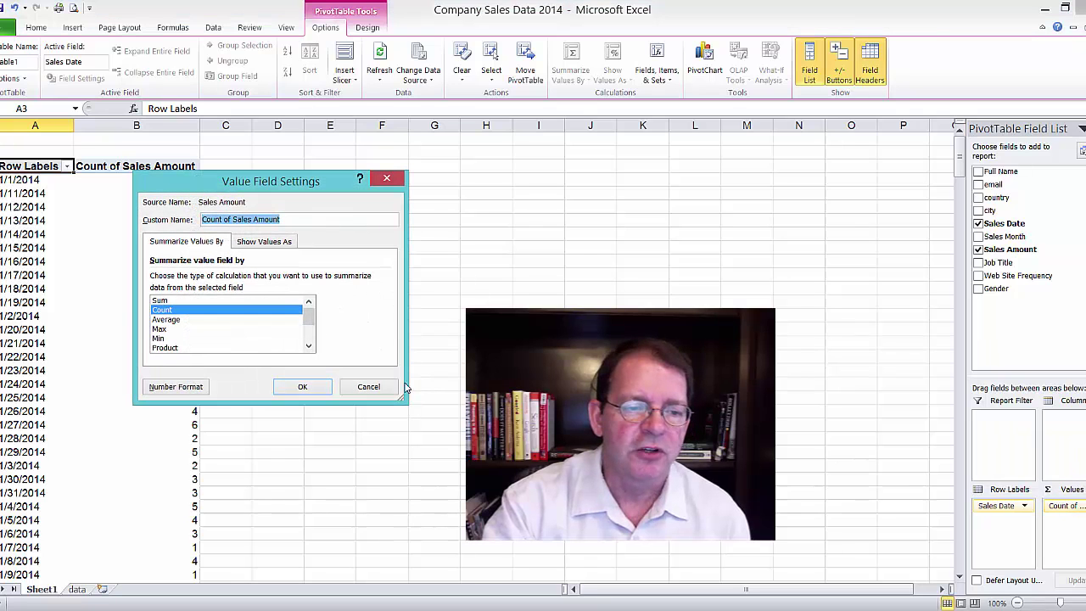
left_click(158, 301)
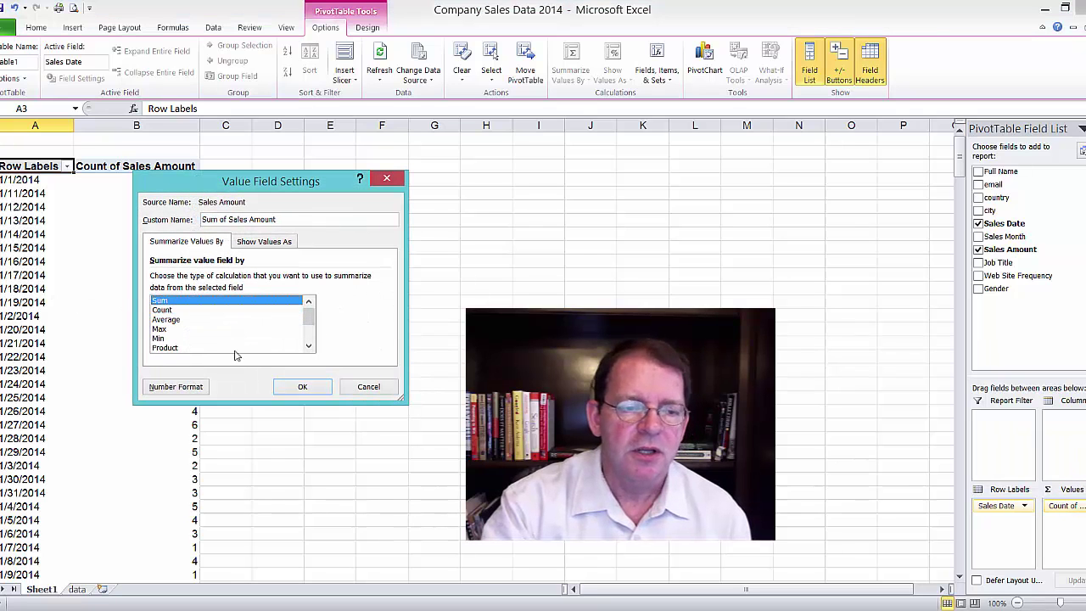
left_click(302, 386)
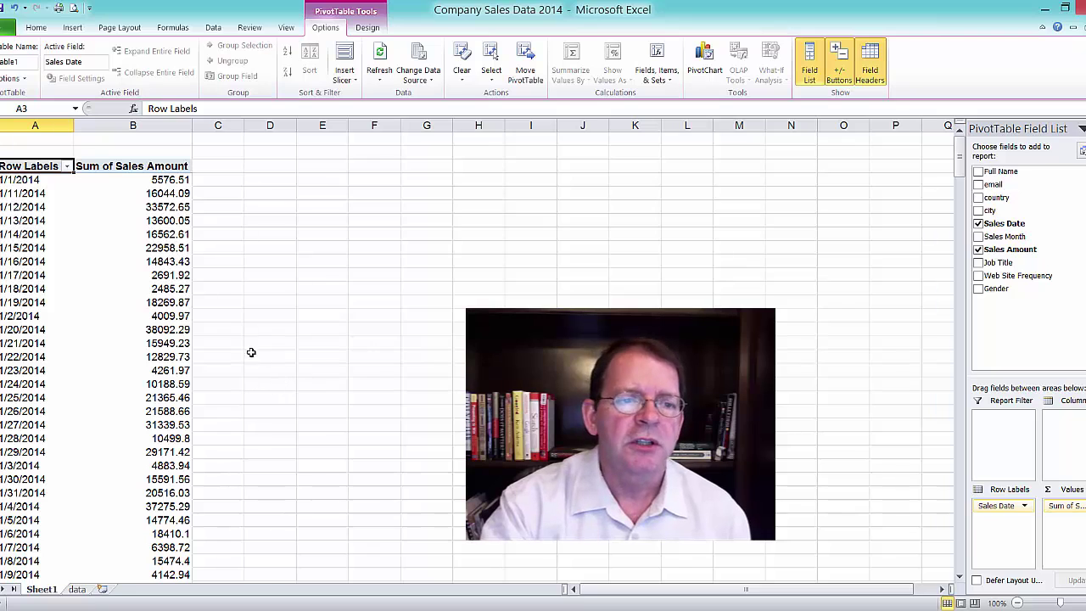
Step: Format the summed sales amounts in column B as dollar accounting values with no decimal places
left_click(132, 125)
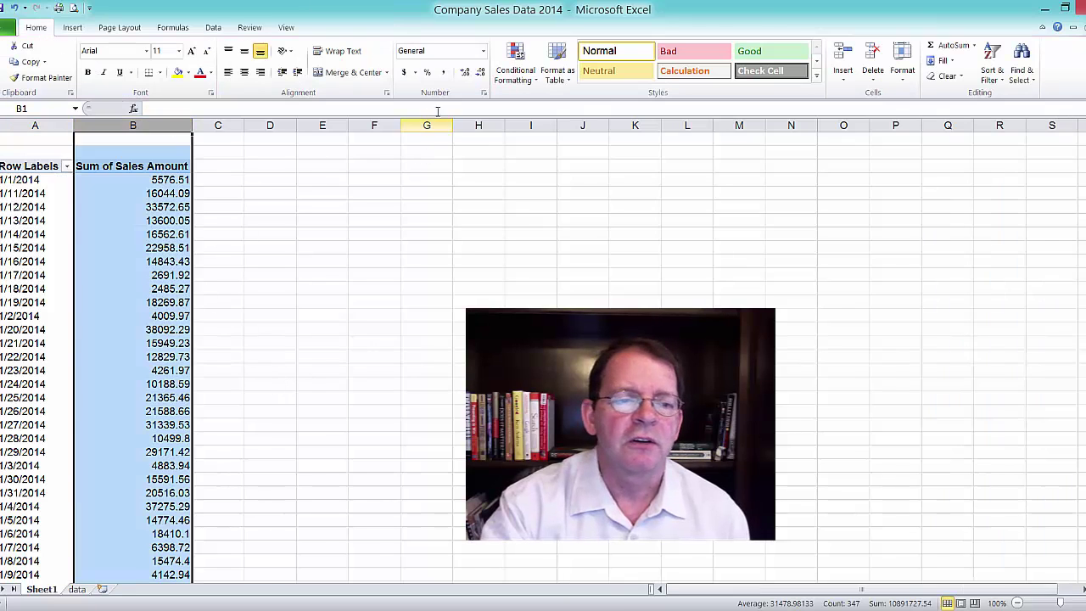
left_click(405, 71)
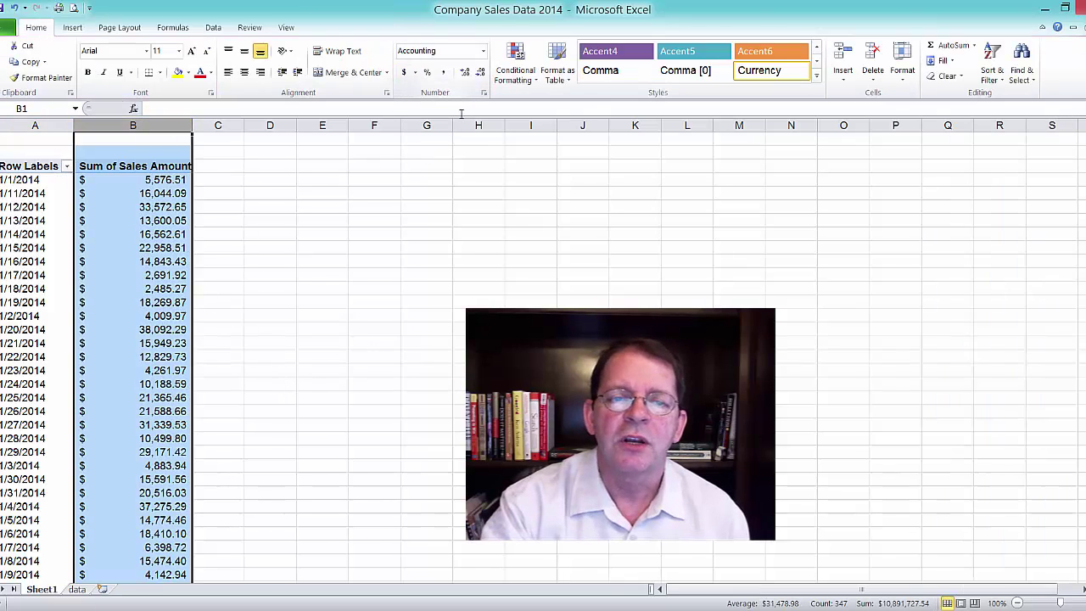
left_click(480, 73)
left_click(480, 74)
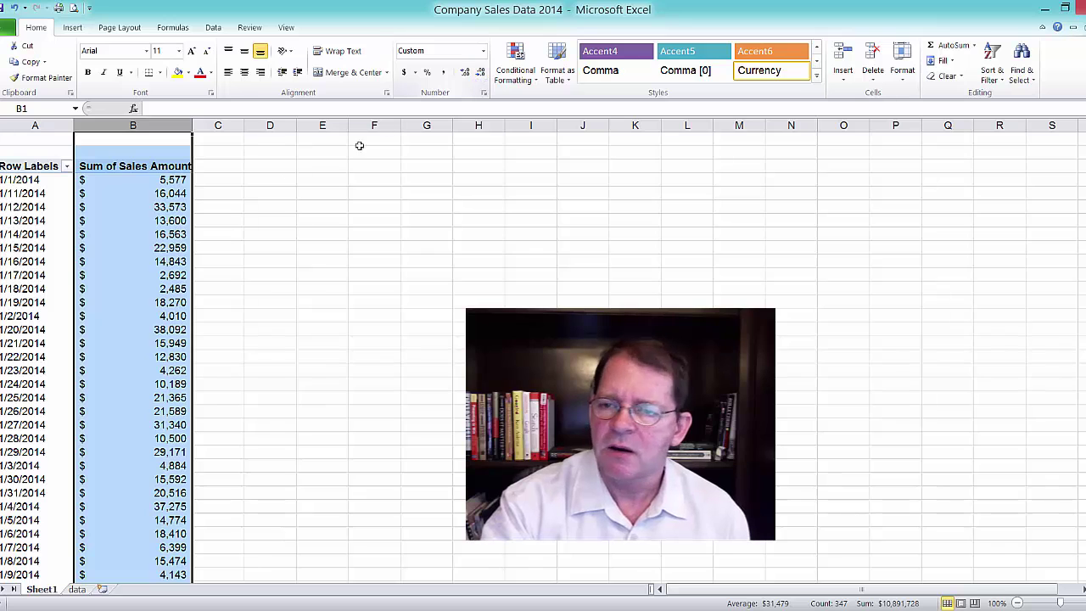
left_click(148, 234)
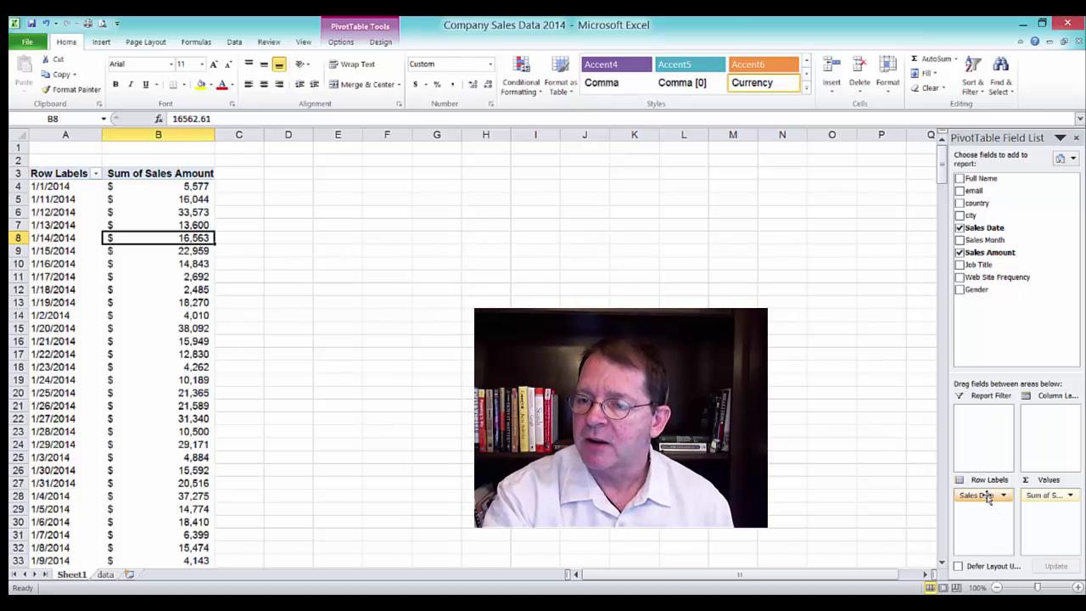
Step: Replace Sales Date with Sales Month in the PivotTable's row labels
left_click_drag(987, 497, 912, 470)
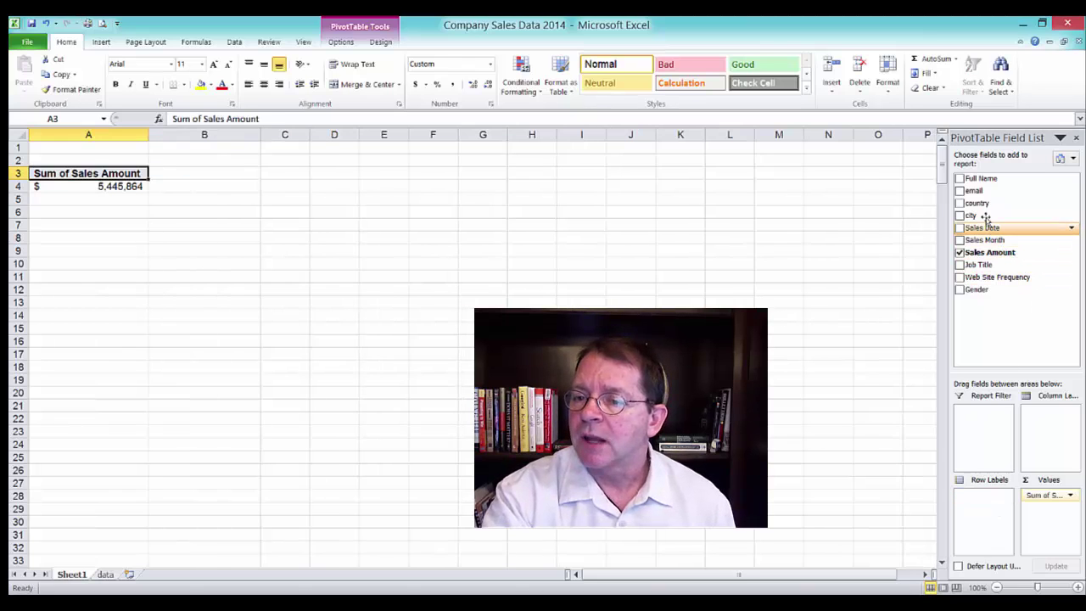
left_click_drag(986, 240, 993, 502)
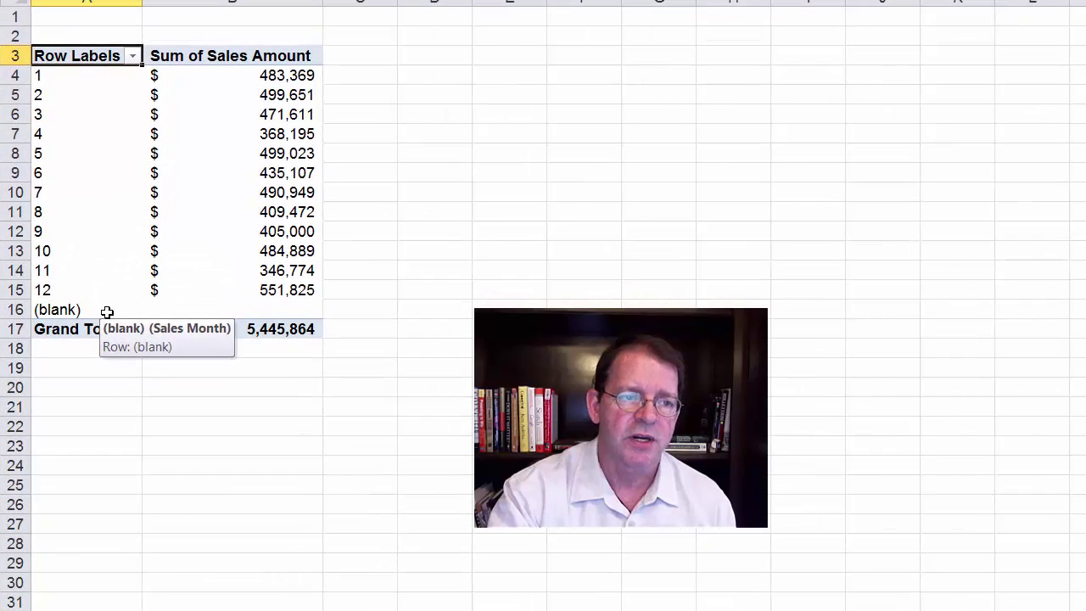
Step: Filter the (blank) entry out of the PivotTable's Sales Month row labels
left_click(106, 310)
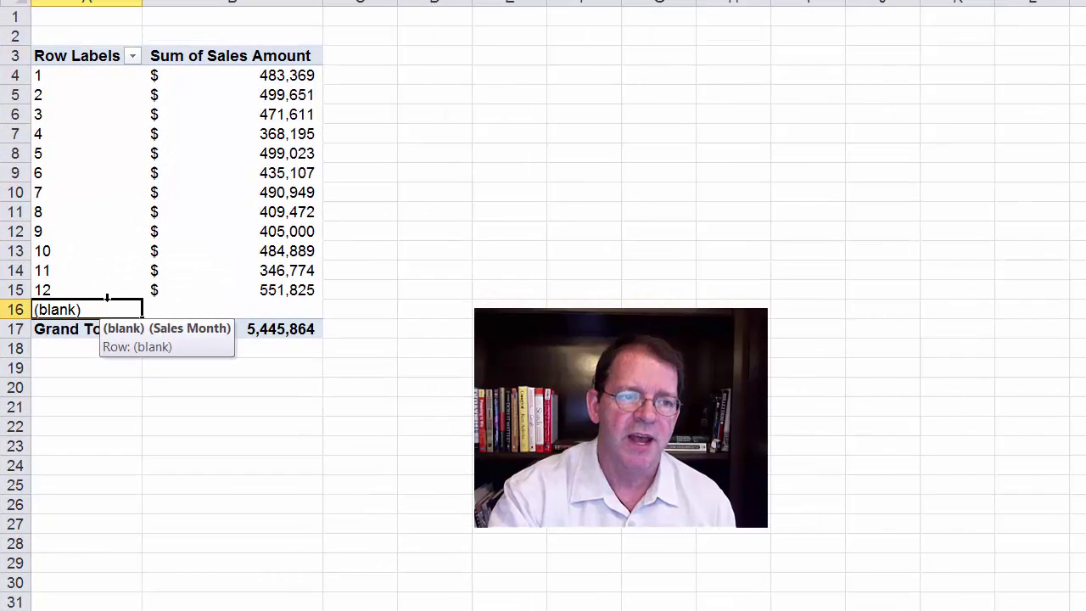
left_click(132, 57)
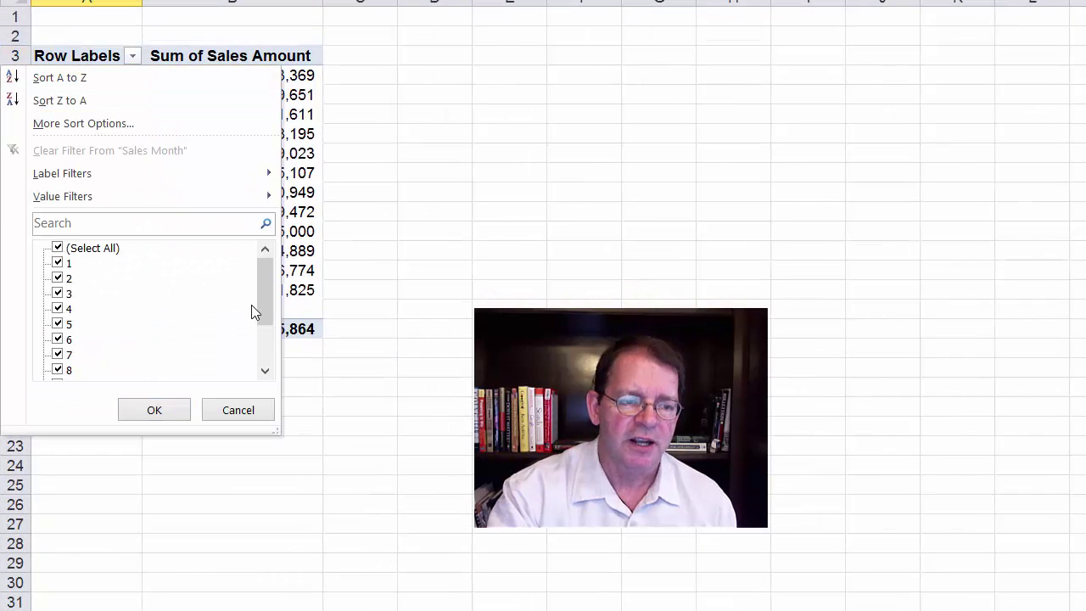
scroll(262, 305, "down", 2)
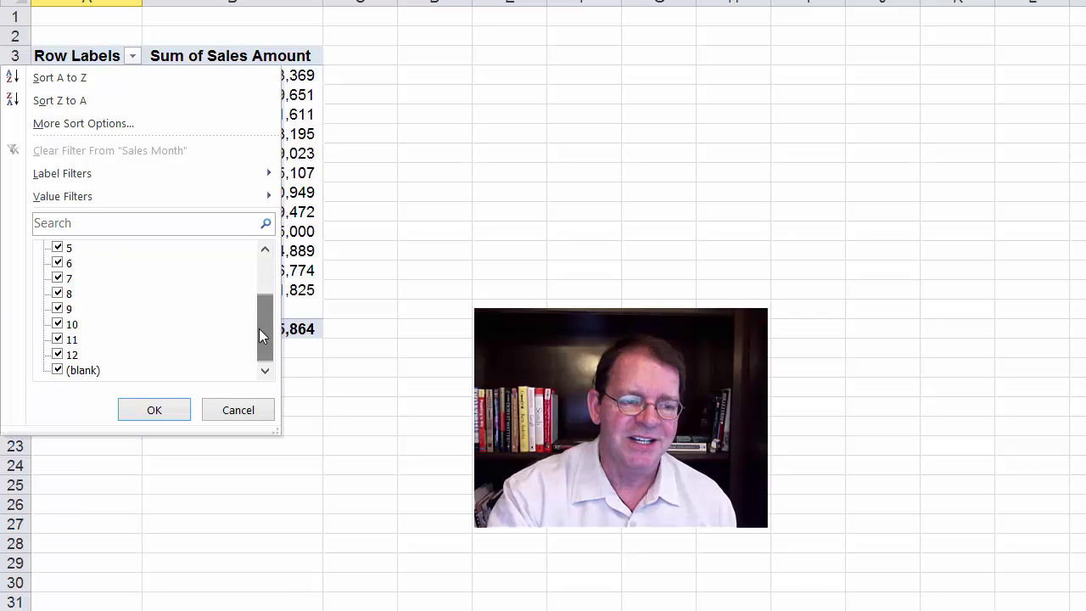
left_click(57, 371)
left_click(134, 413)
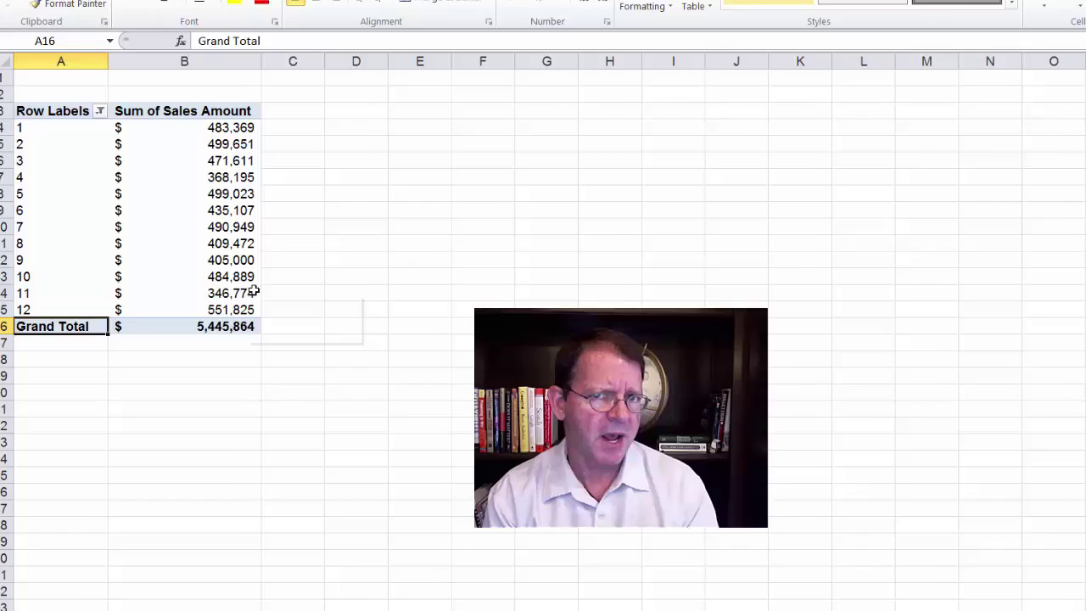
Step: Move Sales Month from the row labels to the column labels and center the month headings 1 through 12
mouse_move(254, 291)
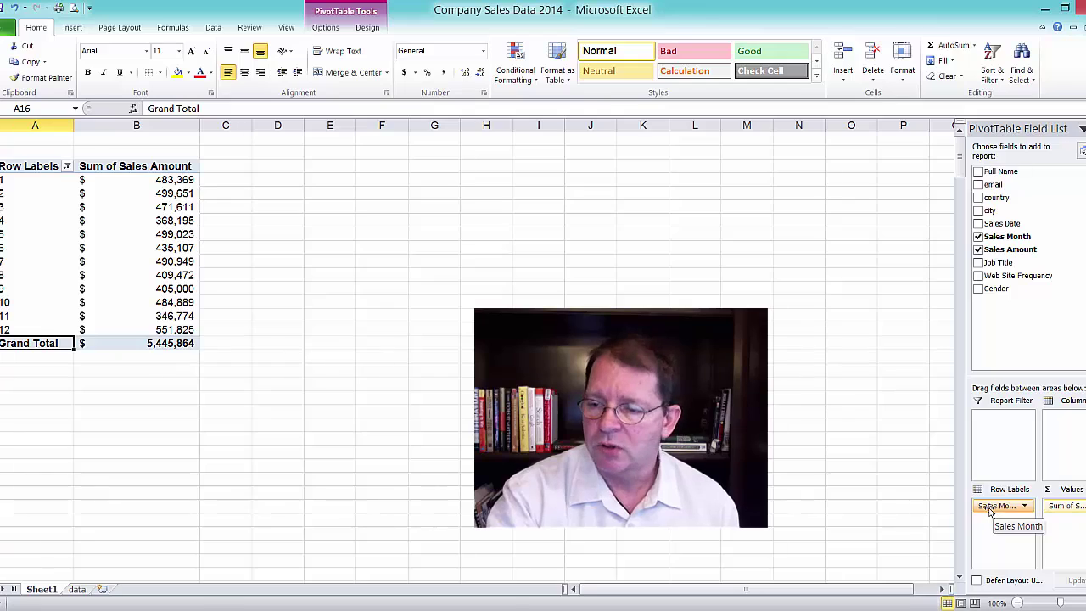
left_click_drag(989, 508, 1082, 424)
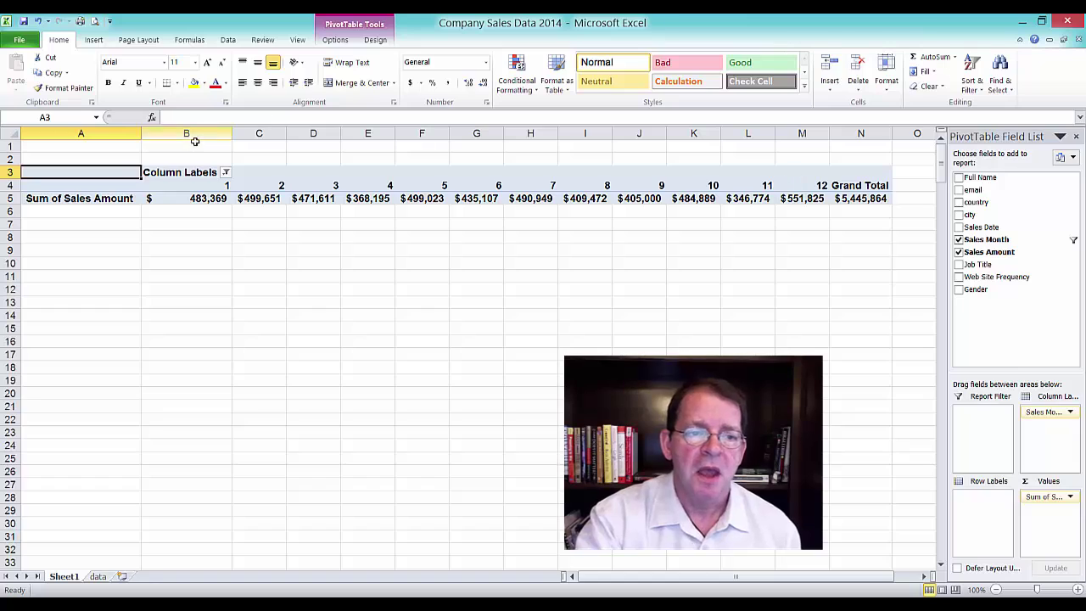
left_click_drag(212, 185, 799, 185)
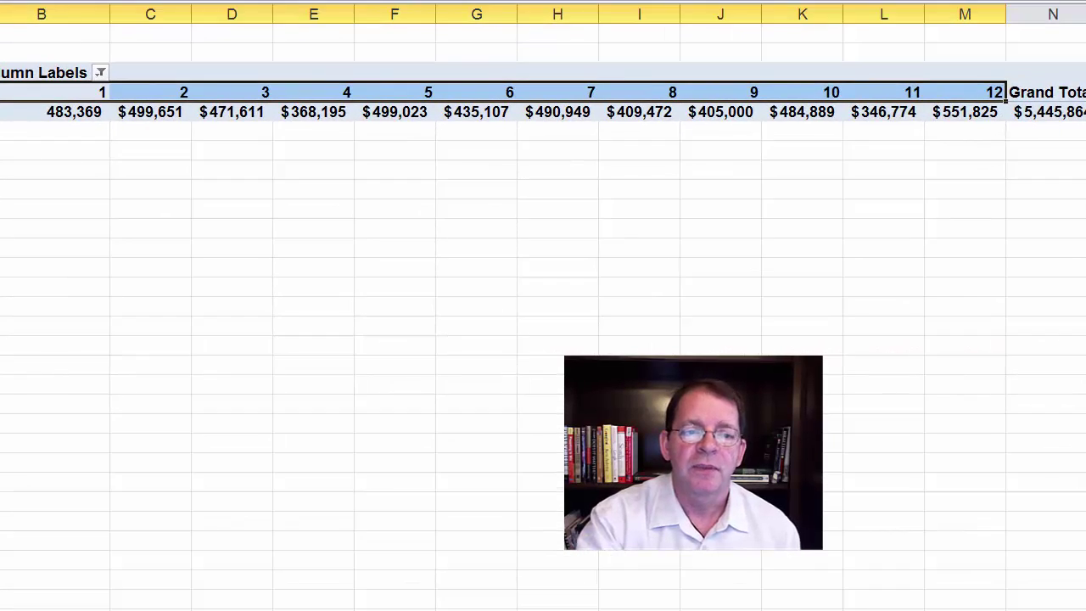
left_click(222, 10)
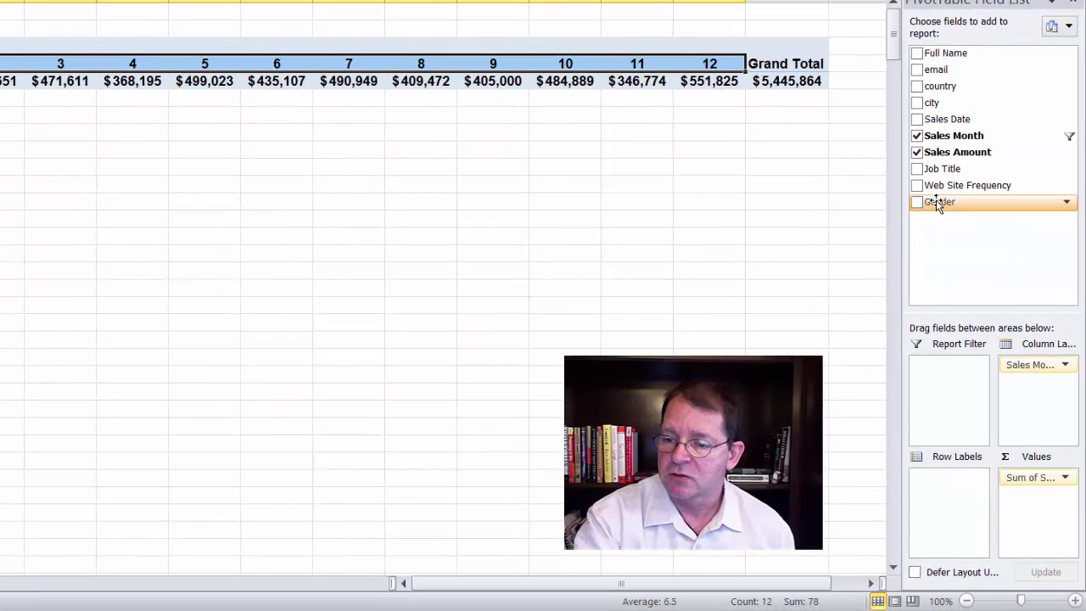
Step: Break the monthly sales down by Gender in the row labels and replace that field with Web Site Frequency
left_click_drag(929, 202, 948, 480)
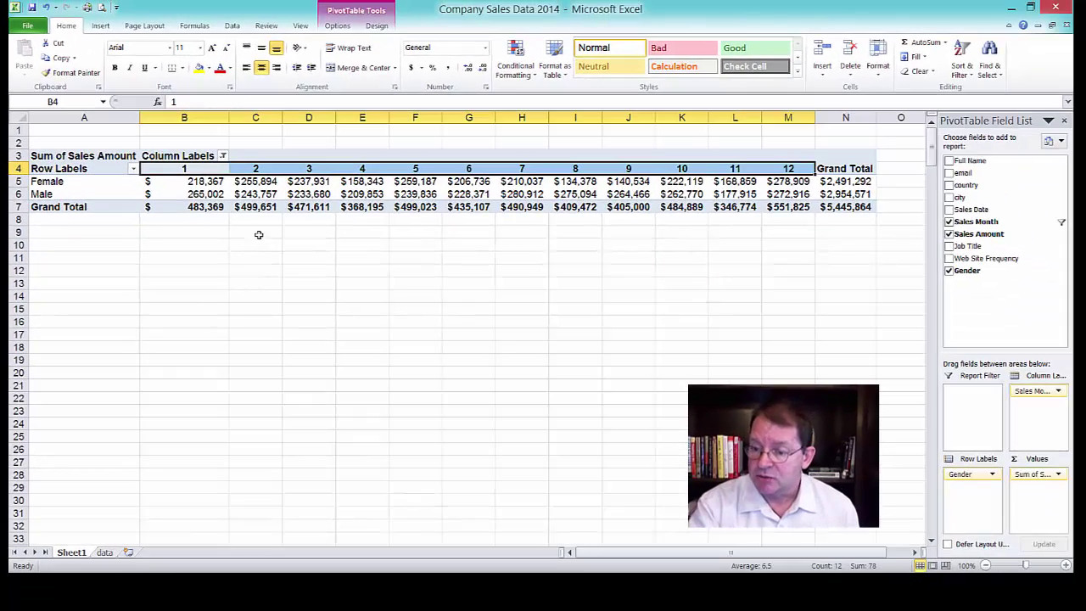
left_click_drag(965, 479, 969, 324)
left_click_drag(986, 258, 925, 522)
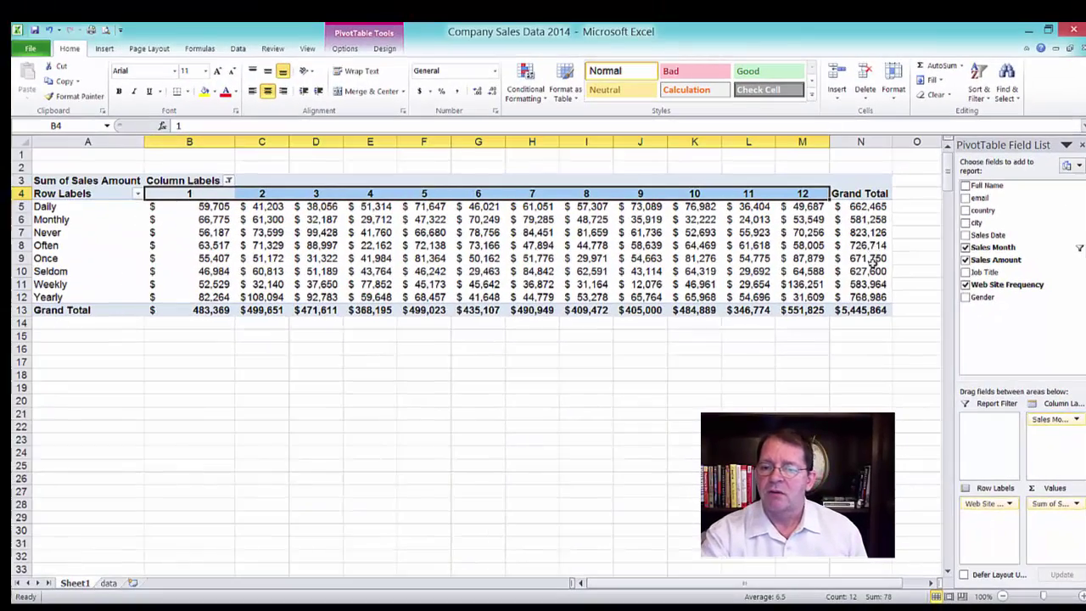
left_click(862, 286)
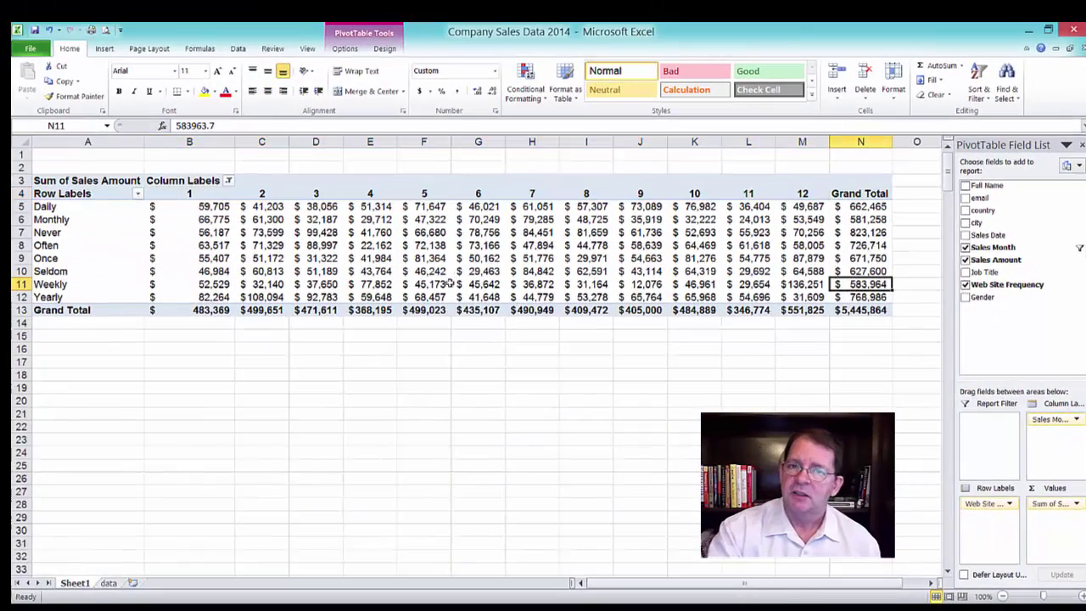
mouse_move(447, 291)
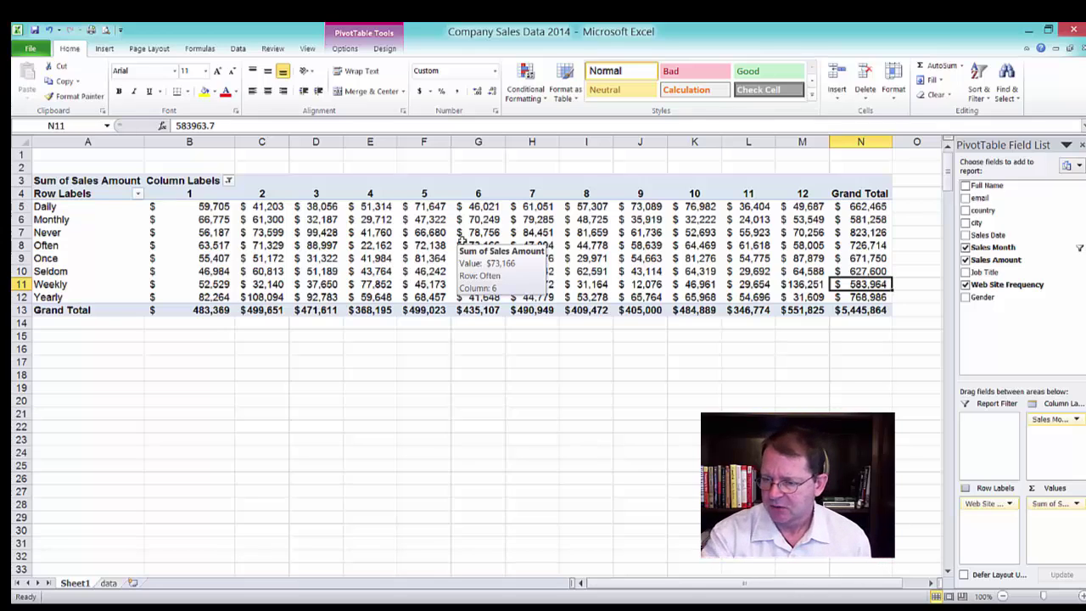
Step: Change the Sales Amount value field to be summarized by Average
left_click(1077, 504)
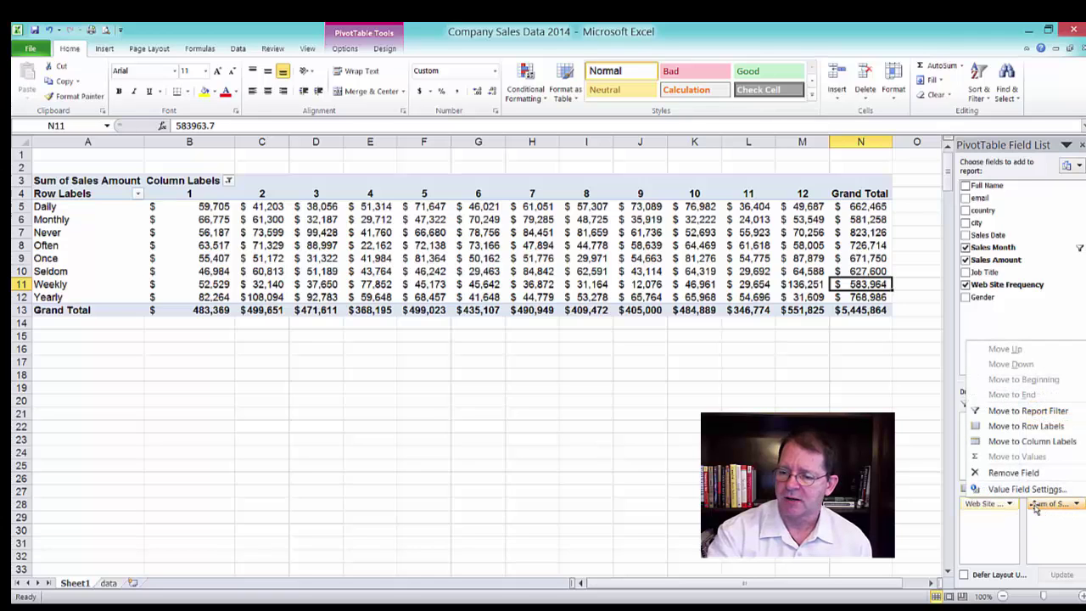
left_click(1006, 491)
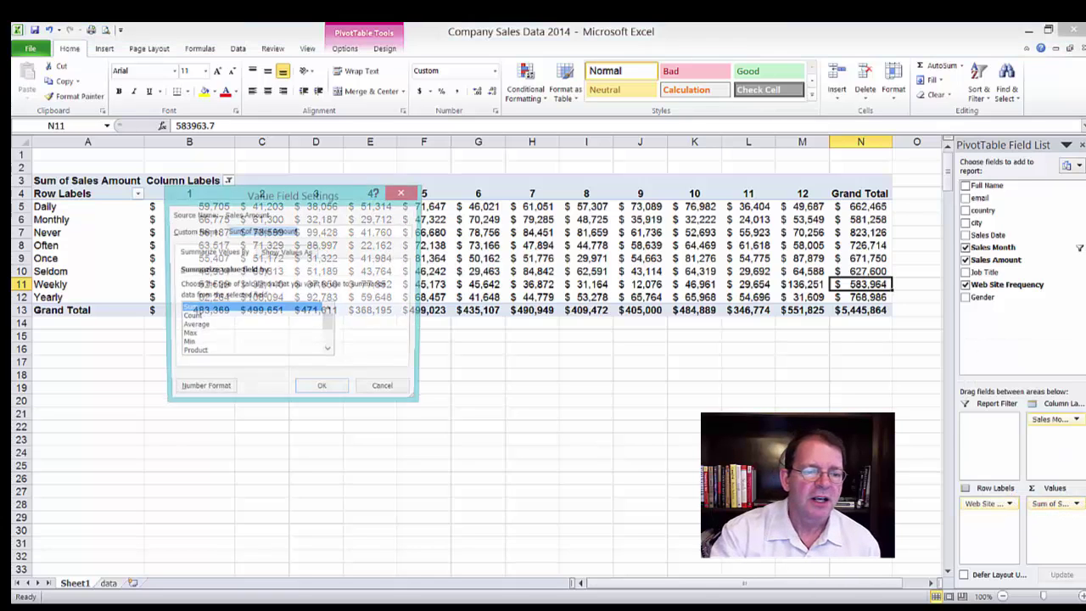
left_click(198, 327)
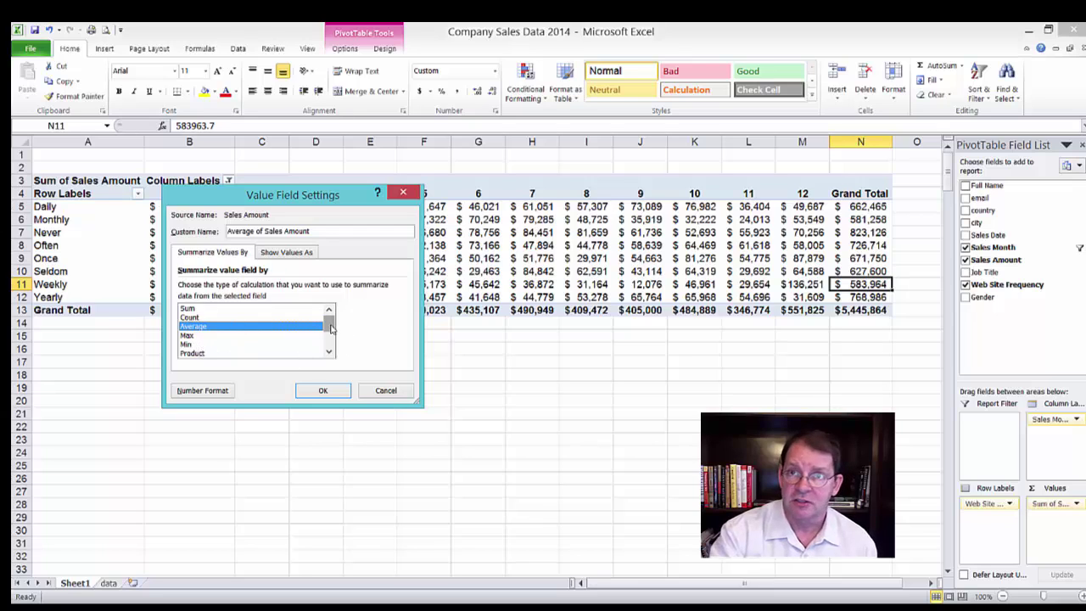
mouse_move(331, 324)
left_mouse_down()
mouse_move(333, 342)
mouse_move(329, 322)
left_mouse_up()
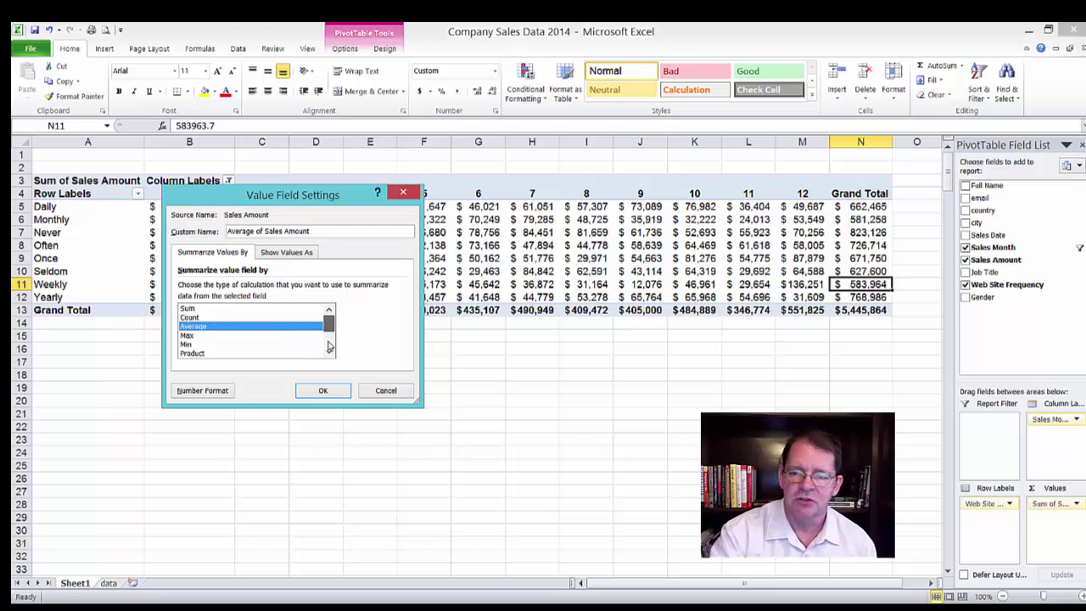
left_click(324, 392)
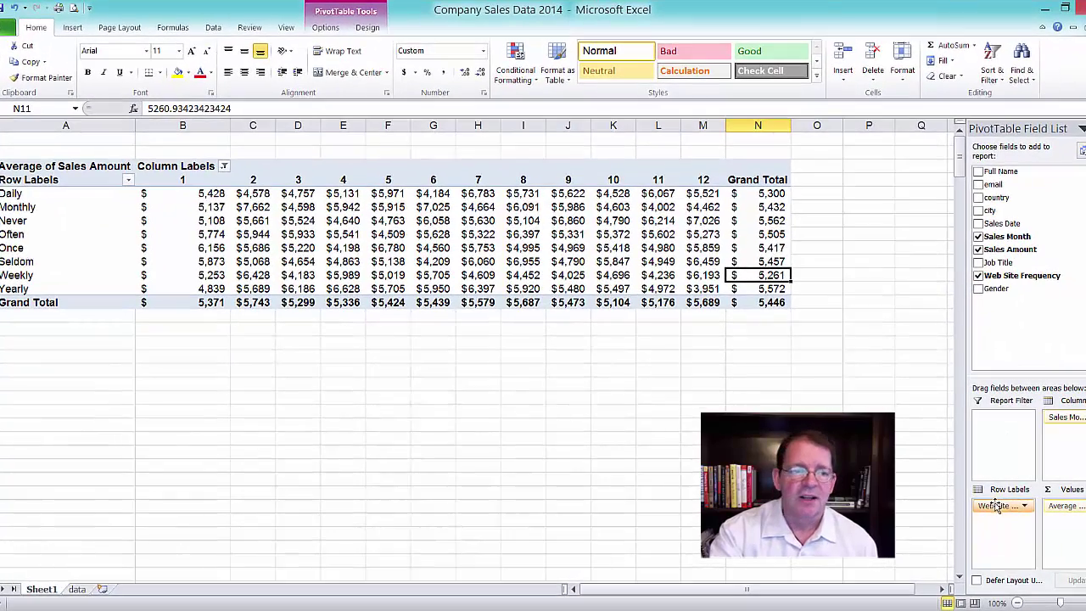
Step: Put Sales Month in the row labels in place of Web Site Frequency, and narrow column B
left_click_drag(993, 504, 918, 495)
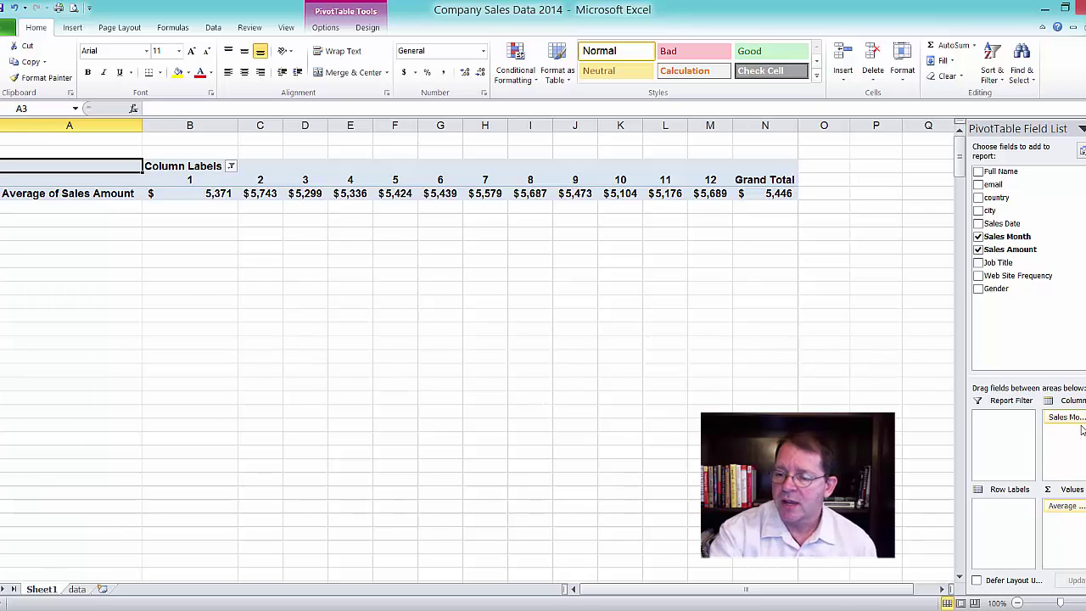
left_click_drag(1071, 419, 1018, 507)
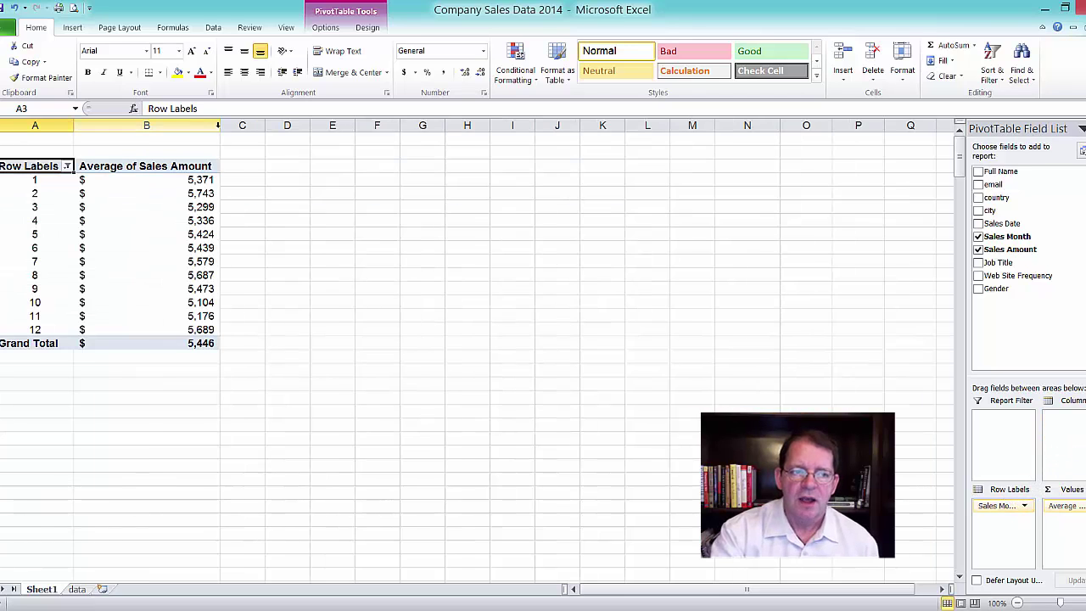
left_click_drag(219, 128, 144, 148)
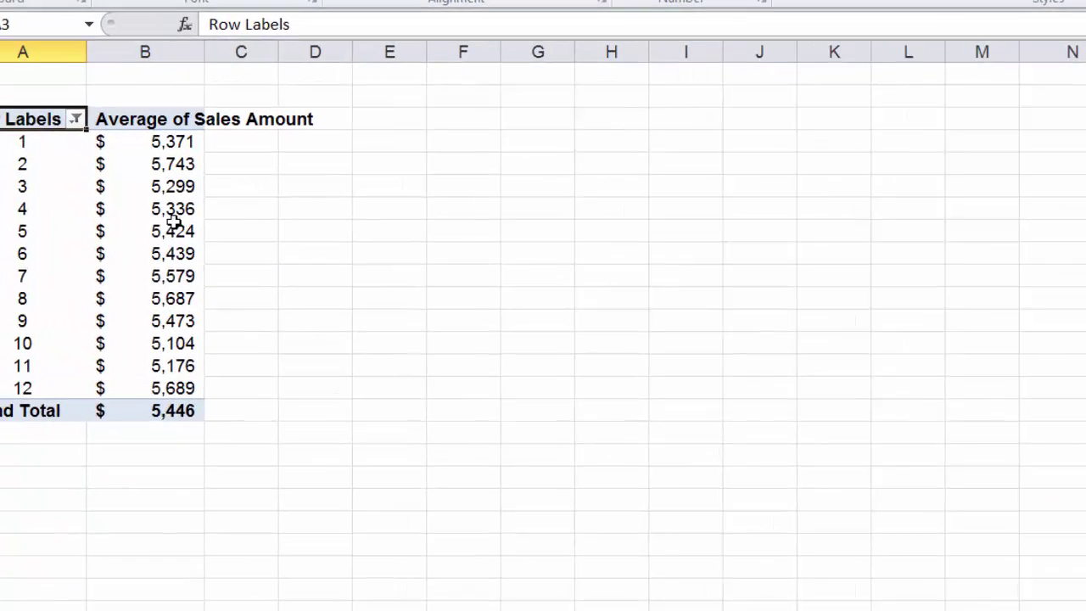
Step: Sort the PivotTable's months by average sales amount from largest to smallest
mouse_move(157, 260)
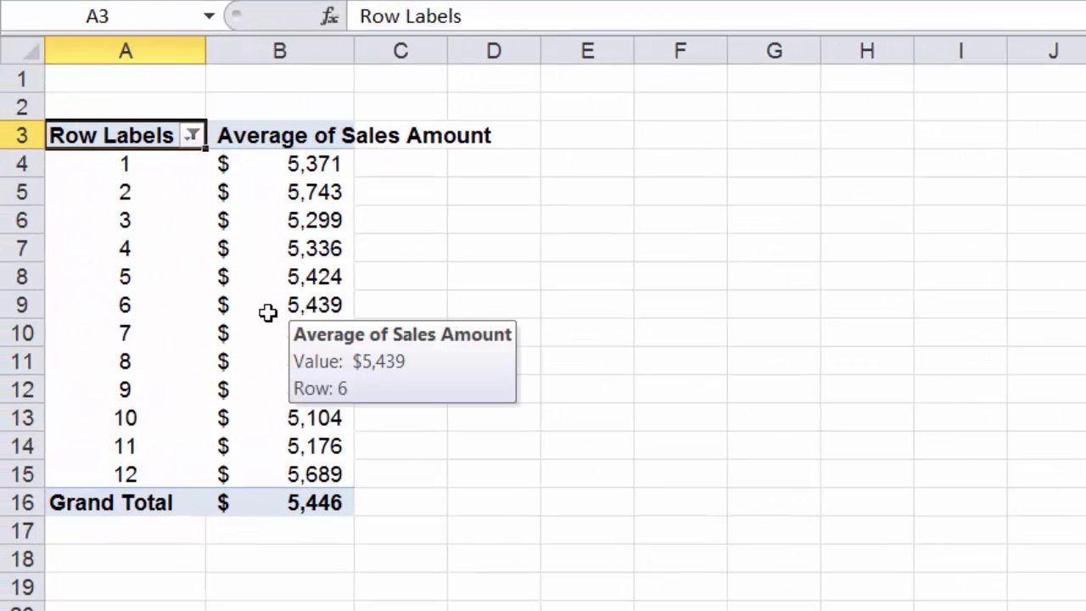
left_click(312, 166)
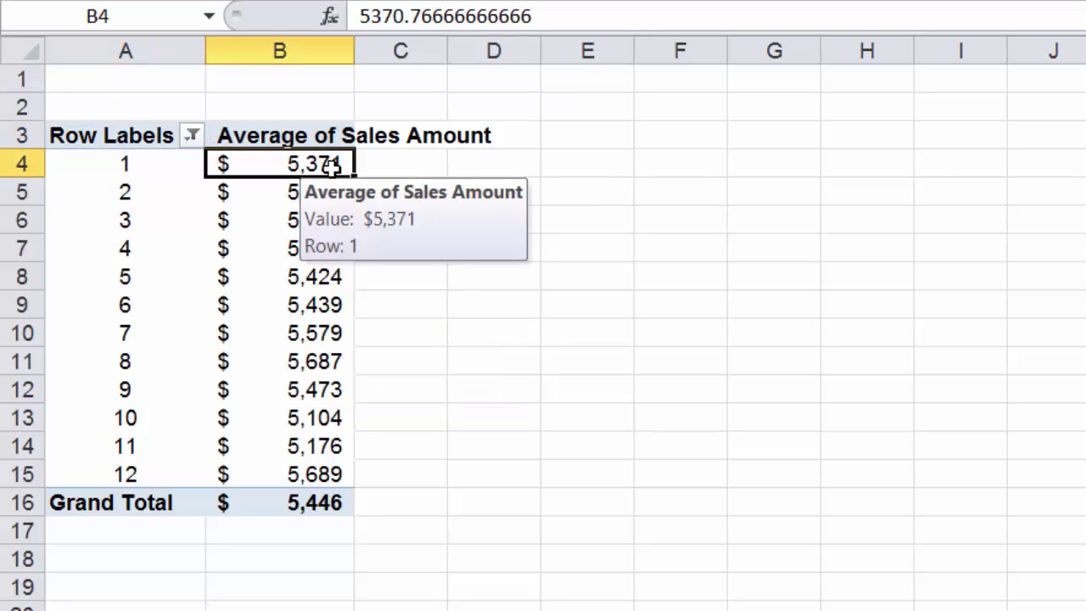
right_click(329, 167)
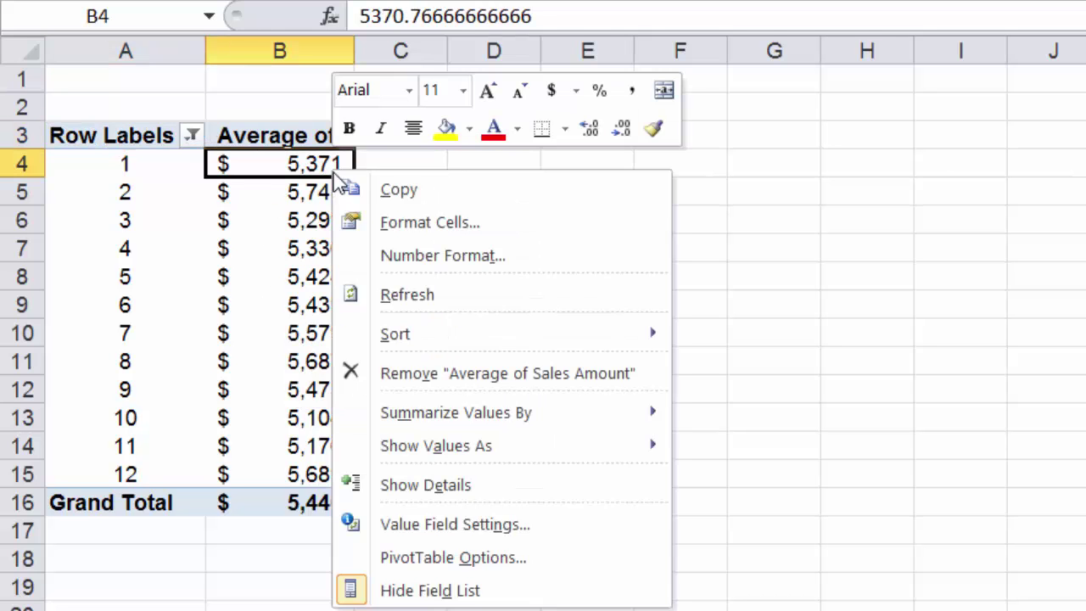
mouse_move(536, 344)
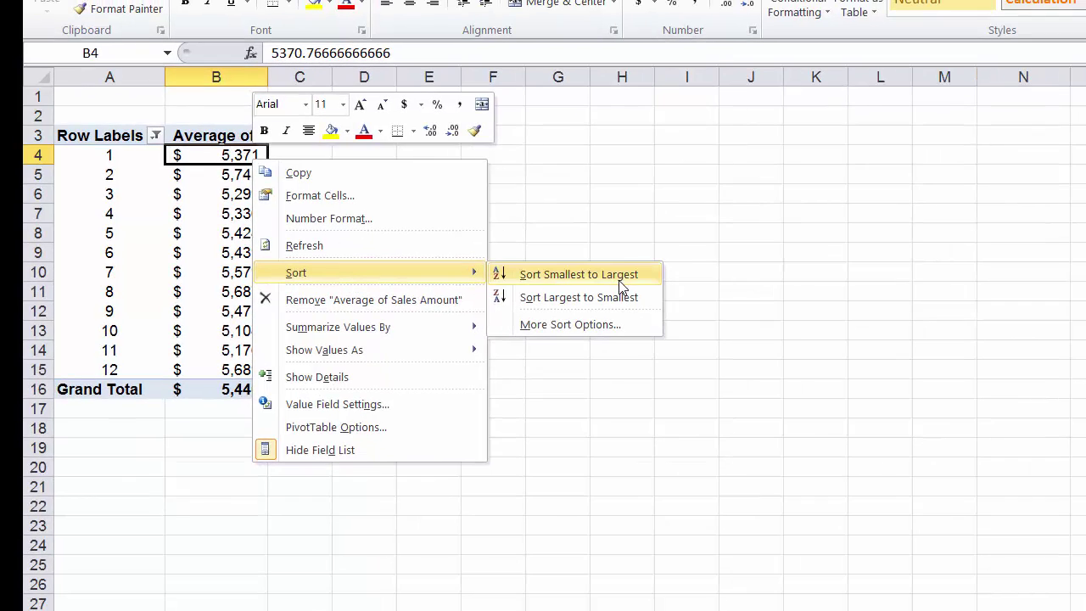
left_click(614, 303)
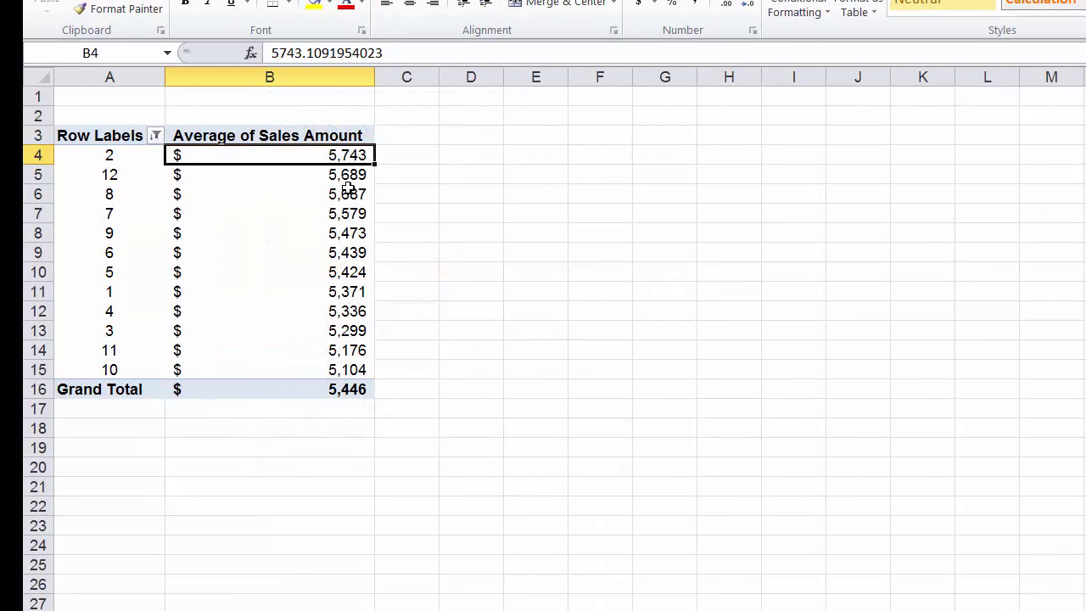
left_click(371, 76)
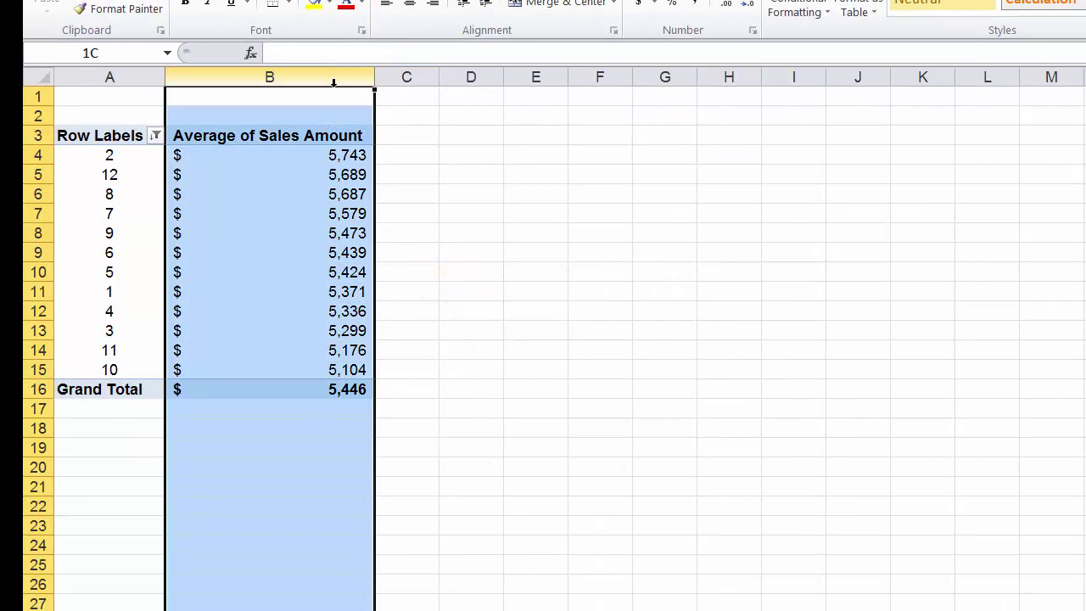
left_click(252, 168)
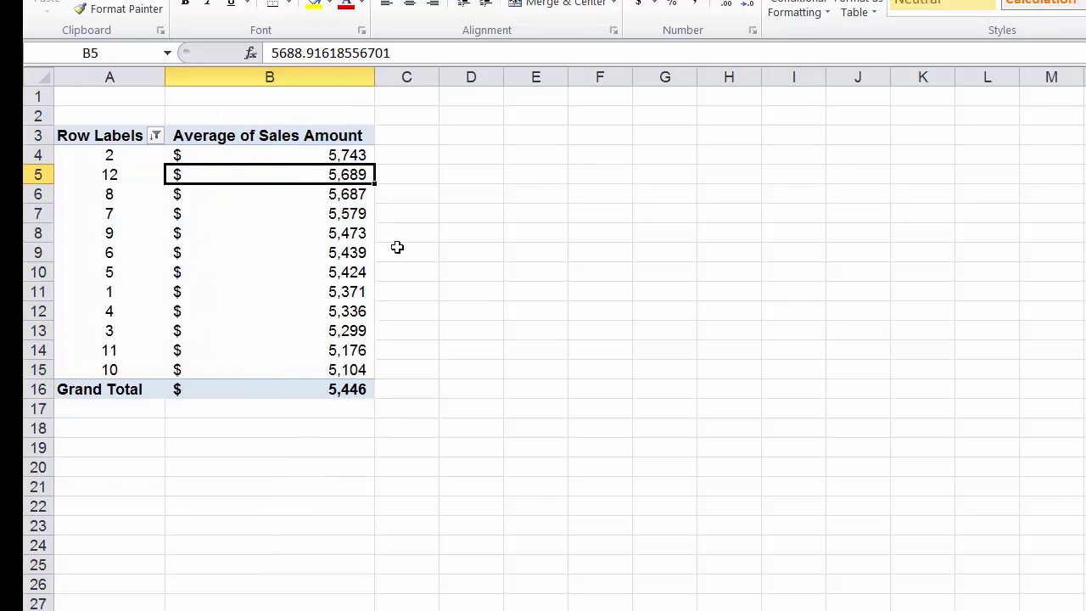